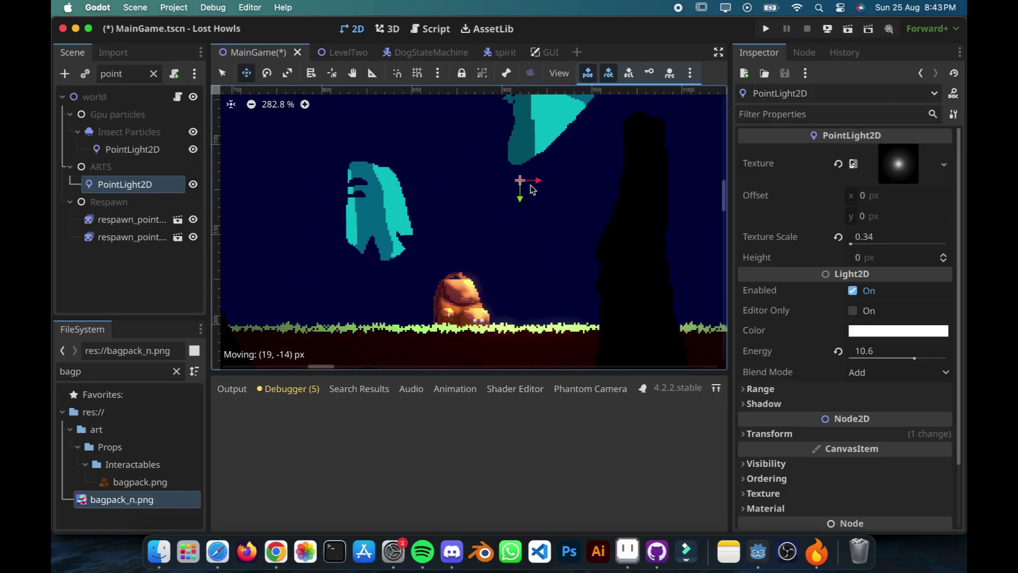
- Move the PointLight2D in the ARTS group down onto the backpack sprite on the grass
left_click_drag(532, 190, 455, 301)
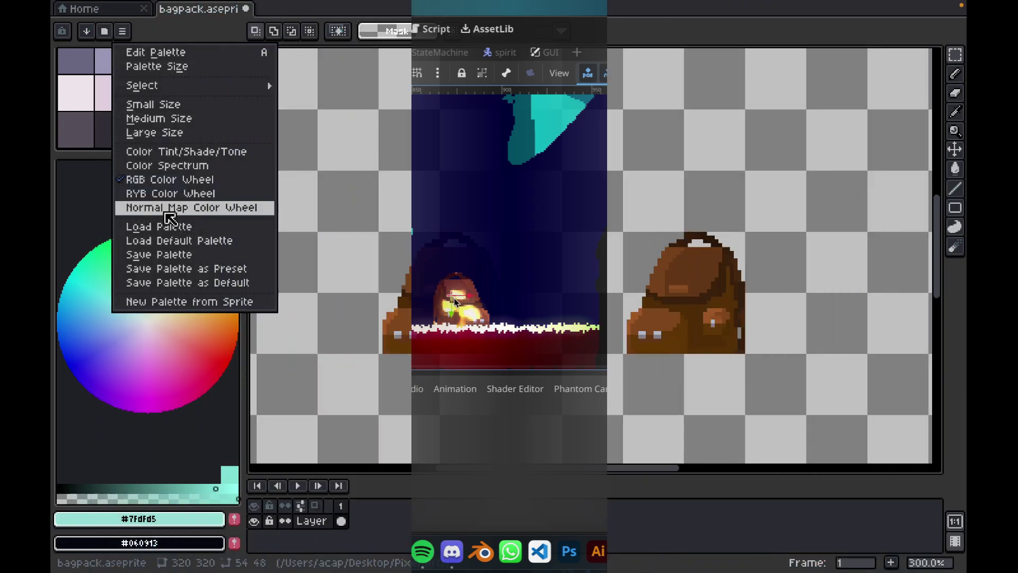
- In Aseprite, switch the color selector for the backpack sprite to the Normal Map Color Wheel
left_click(170, 208)
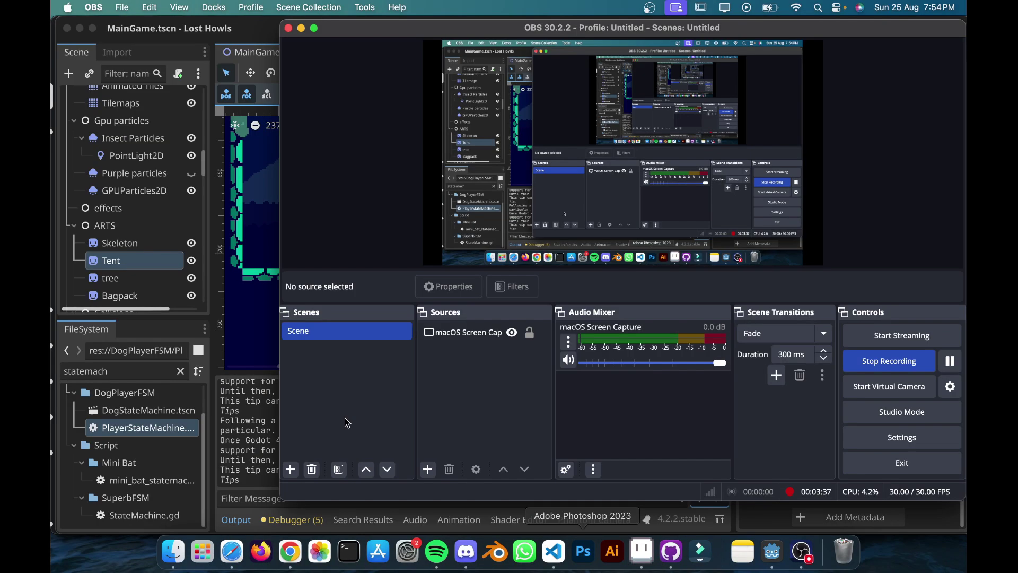
left_click_drag(423, 308, 162, 504)
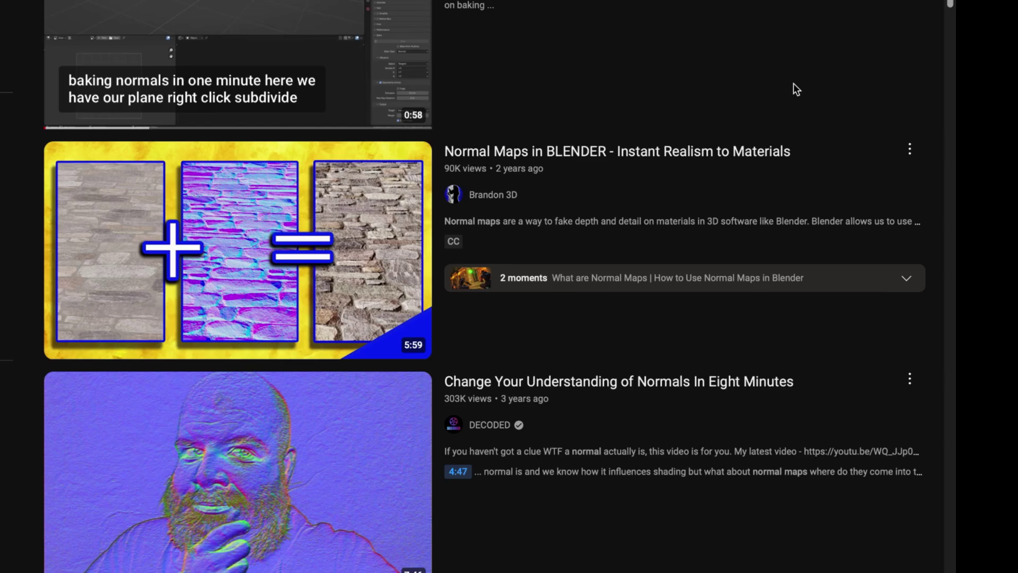
- Browse the YouTube search results for tutorials about normal maps
scroll(793, 85, "down", 10)
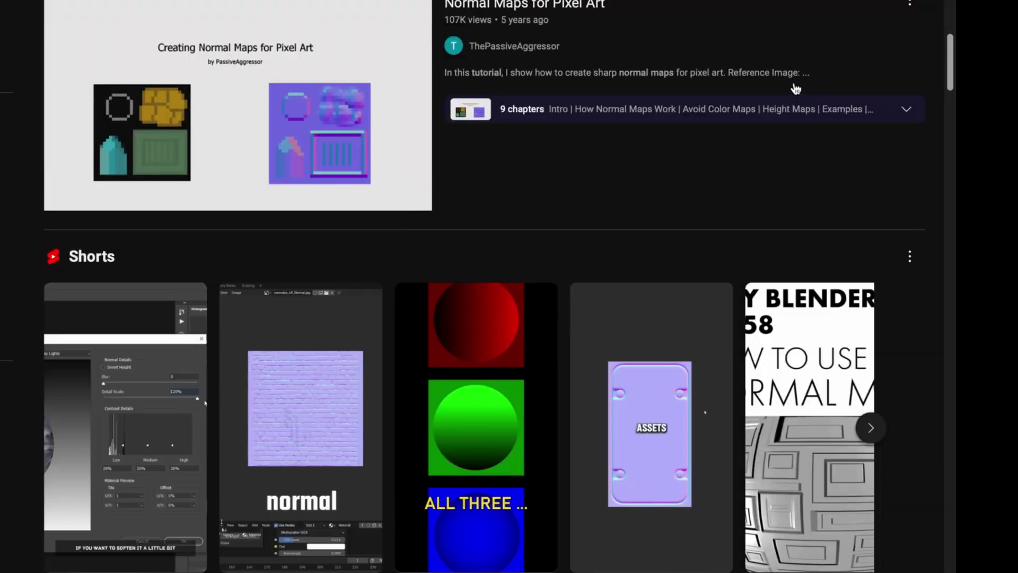
scroll(796, 88, "down", 10)
scroll(796, 88, "down", 6)
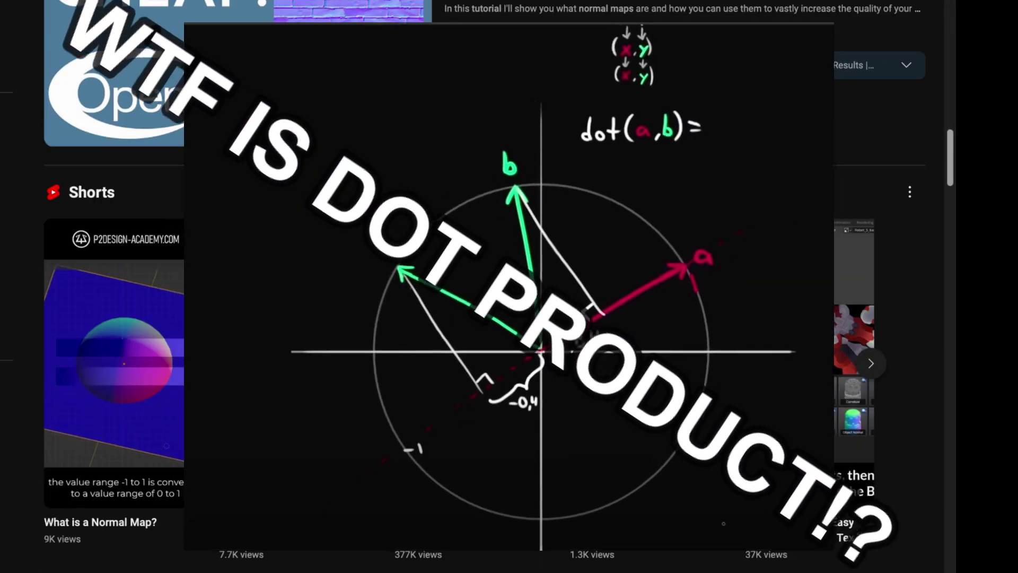
scroll(477, 287, "down", 8)
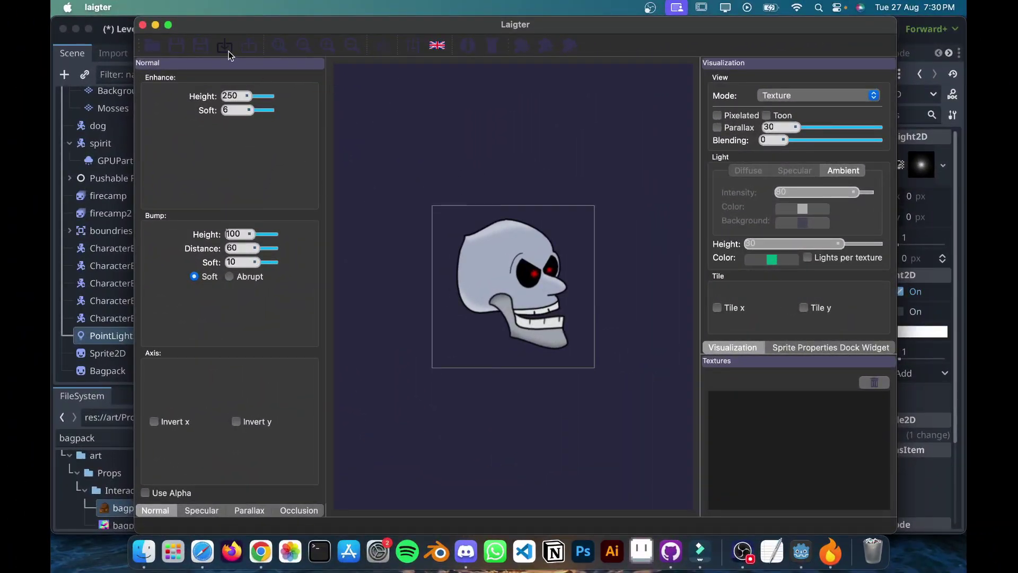
- In Laigter, start importing a texture and browse to the Pixel Arts folder
left_click(227, 49)
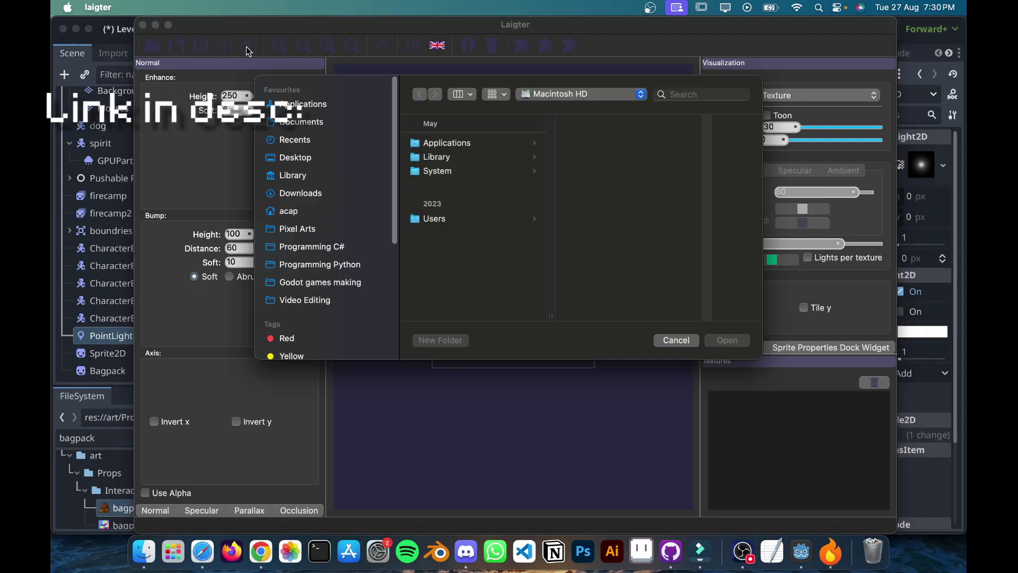
left_click(677, 340)
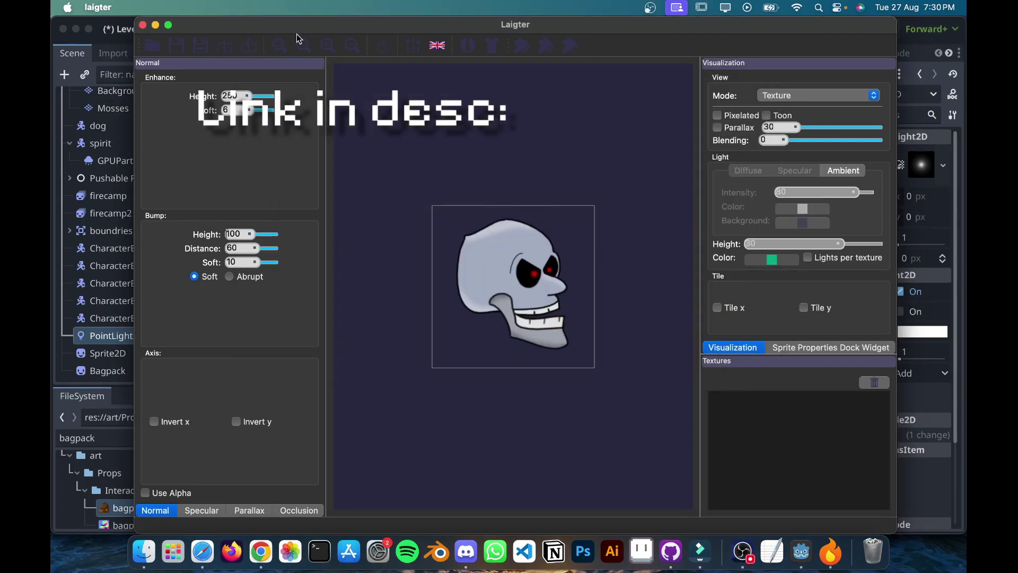
left_click(230, 48)
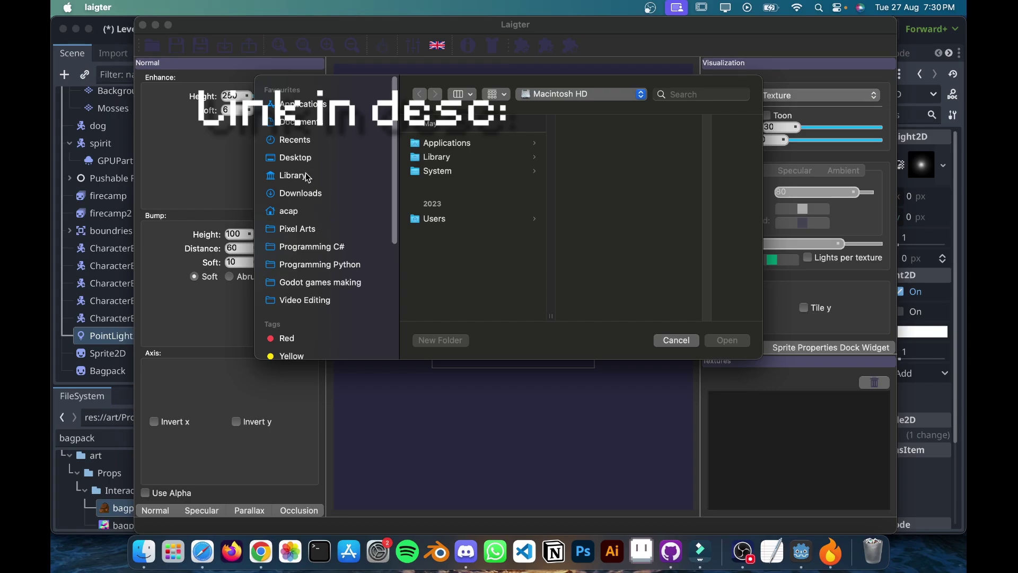
scroll(308, 186, "down", 5)
scroll(310, 199, "up", 3)
scroll(310, 182, "up", 1)
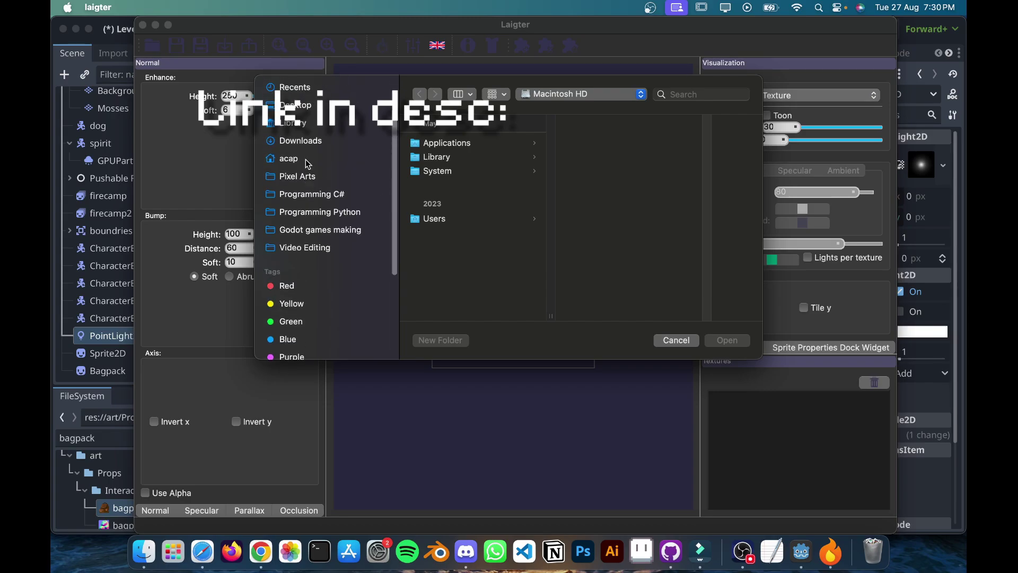
scroll(300, 130, "up", 1)
left_click(307, 153)
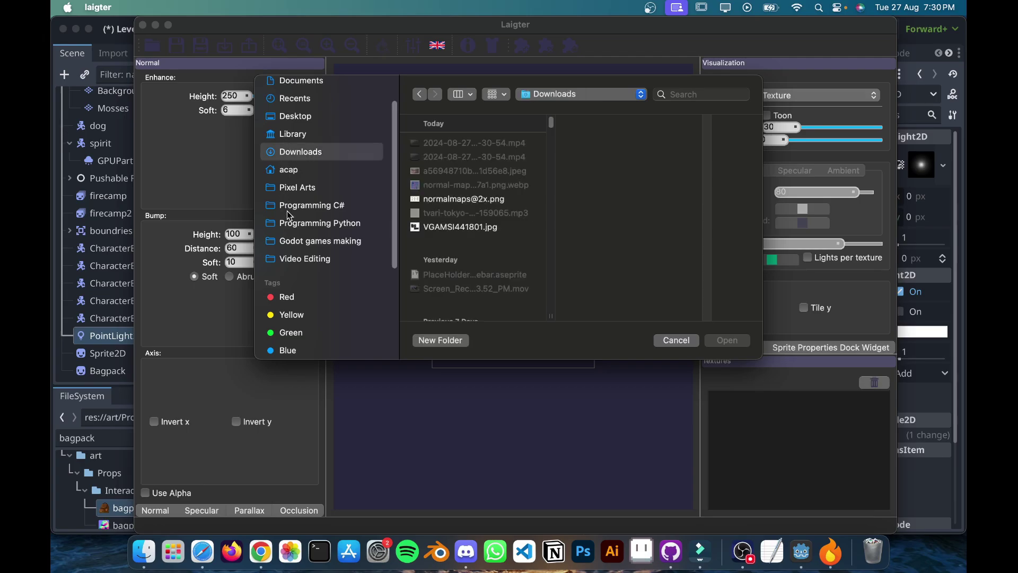
scroll(288, 137, "up", 1)
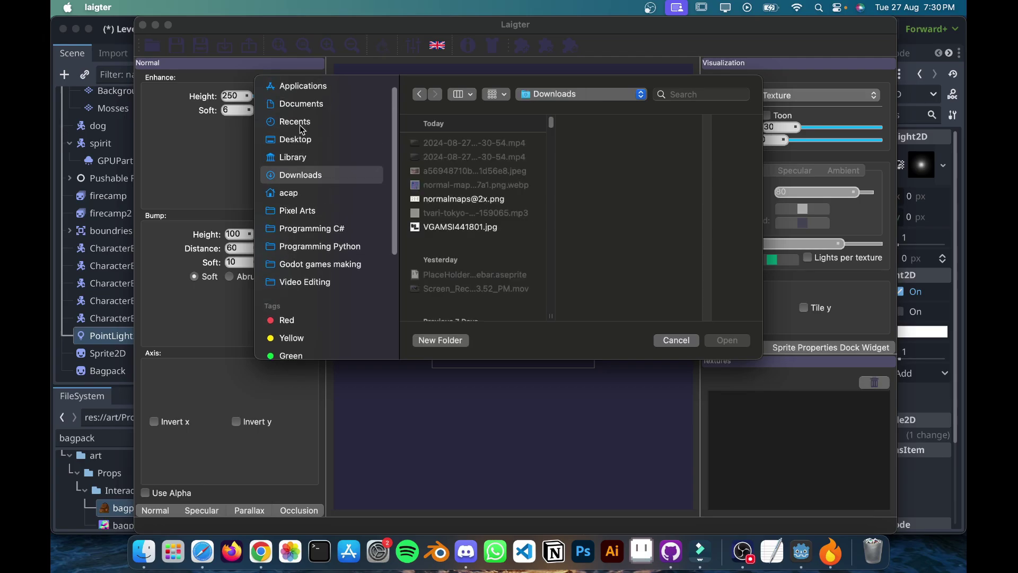
left_click(293, 212)
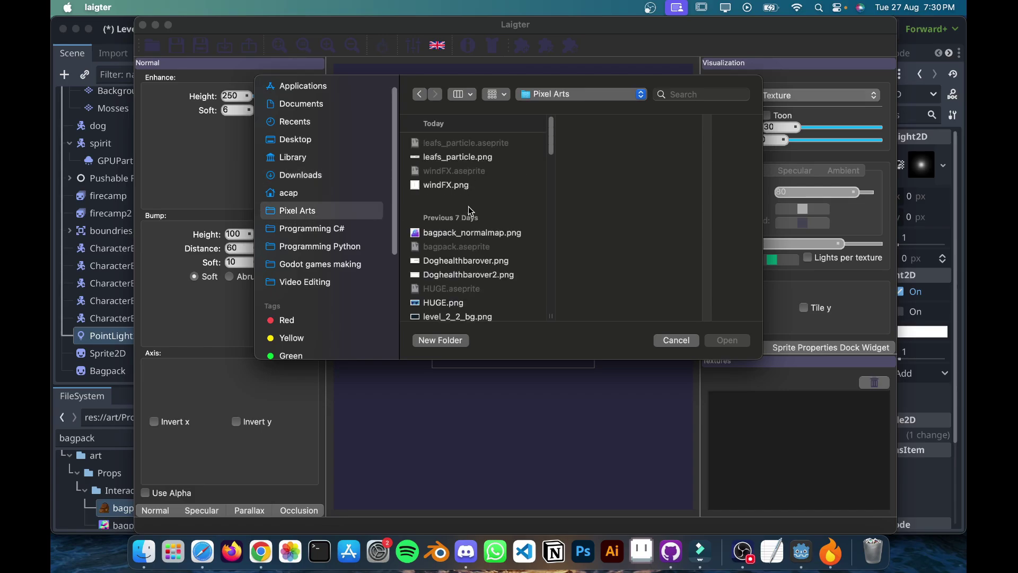
- Search the Pixel Arts folder for "bag" and import bagpack.png as the texture
scroll(468, 211, "down", 4)
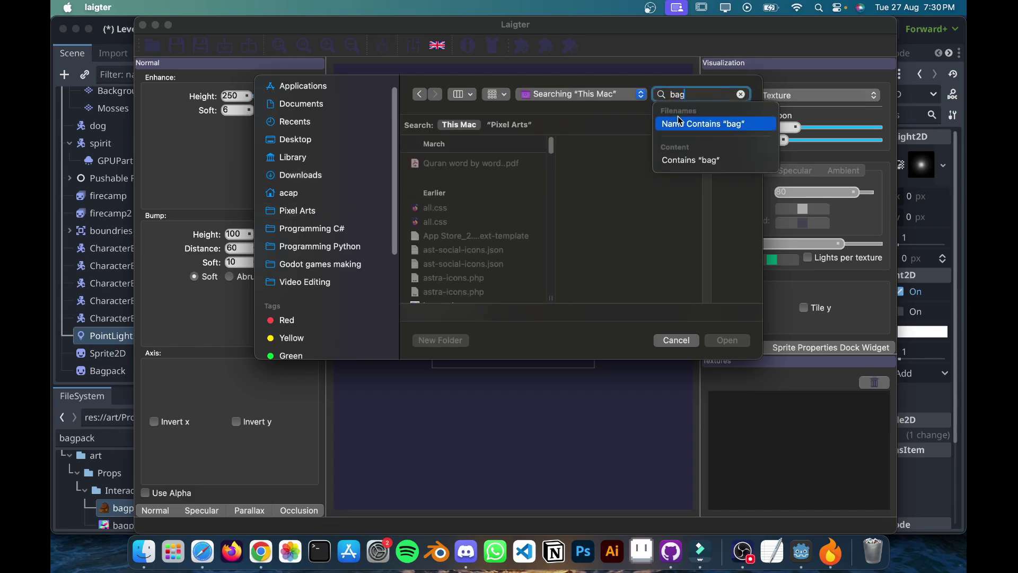
left_click(517, 126)
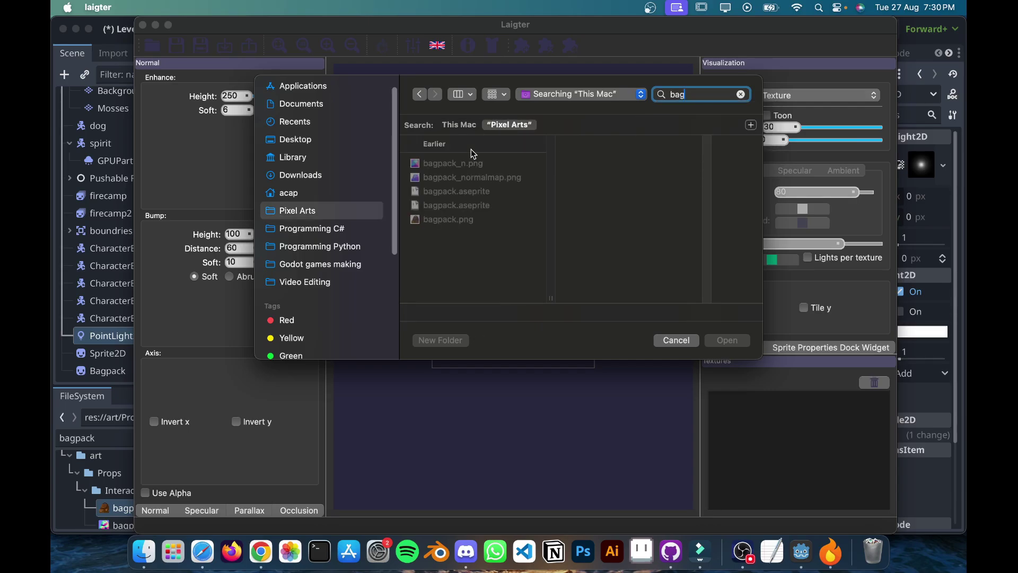
left_click(451, 219)
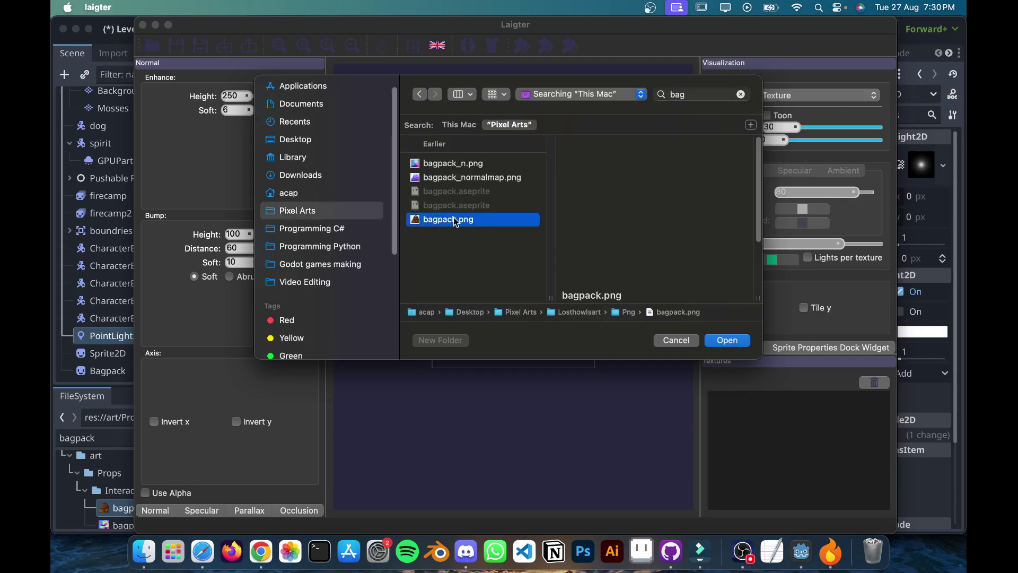
left_click(725, 342)
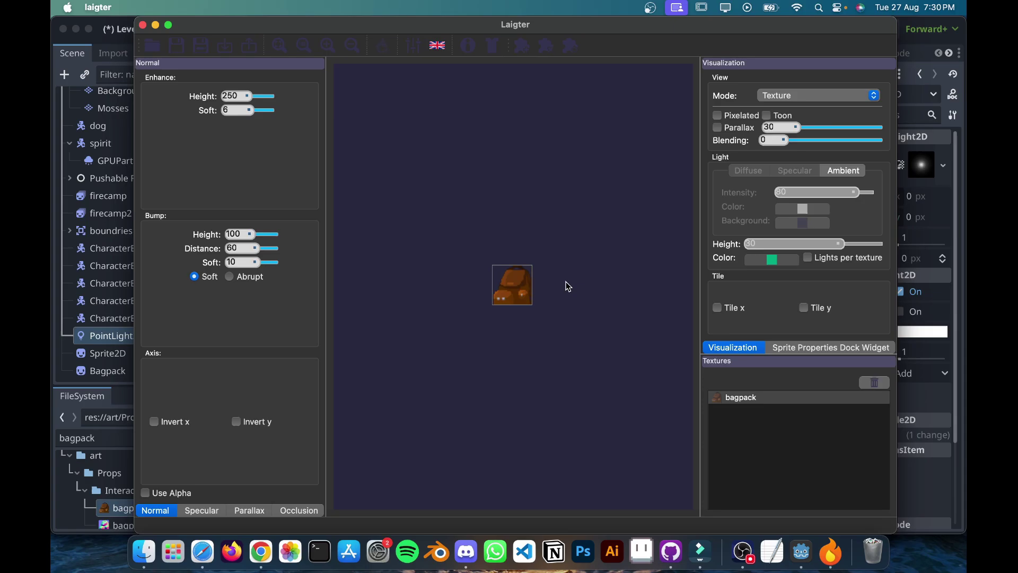
- Expand Laigter to full screen and set the view mode to Normal Map for the backpack
left_click_drag(510, 257, 507, 233)
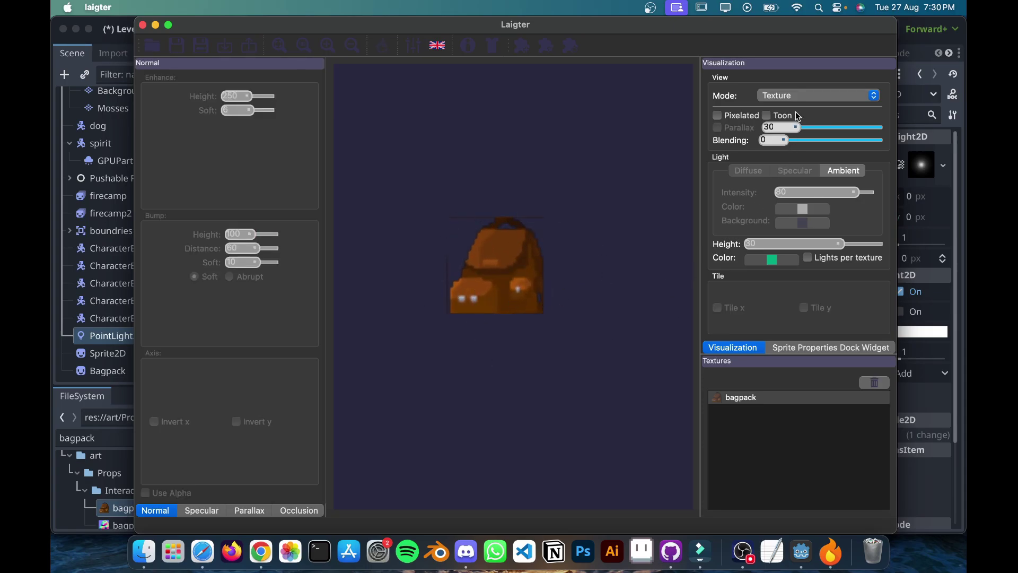
left_click(763, 101)
left_click(168, 25)
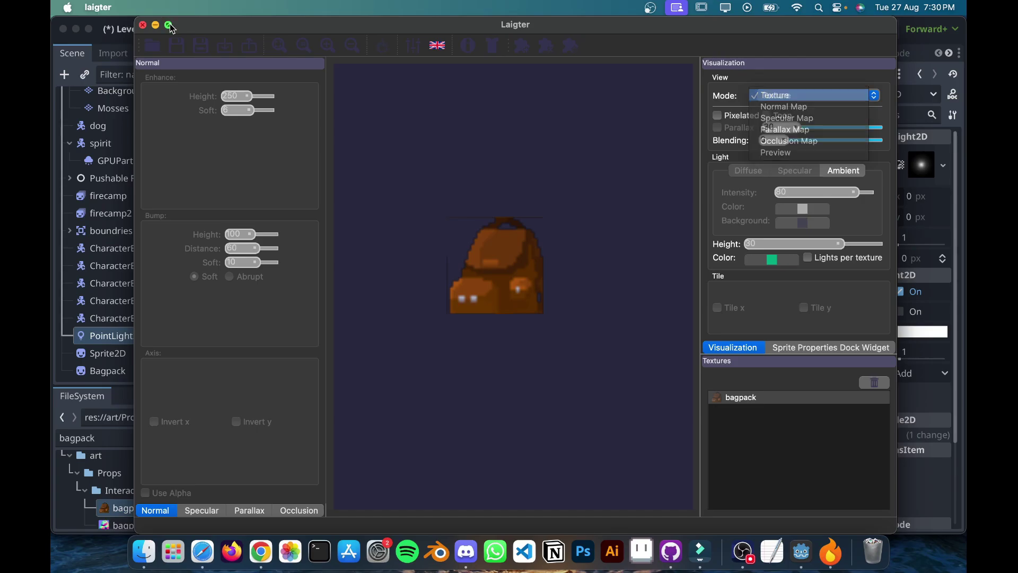
left_click(851, 62)
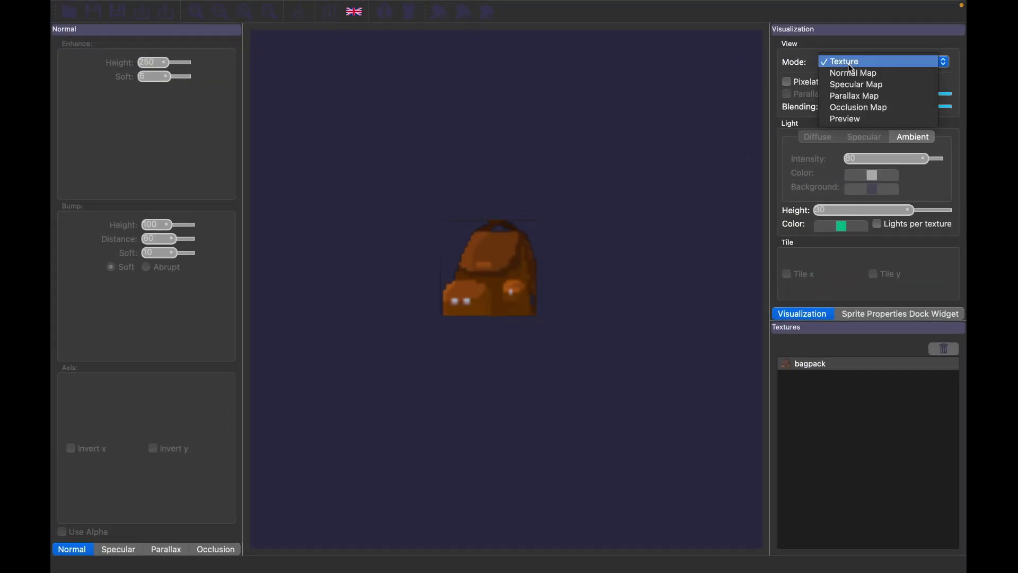
left_click(850, 73)
scroll(658, 132, "up", 1)
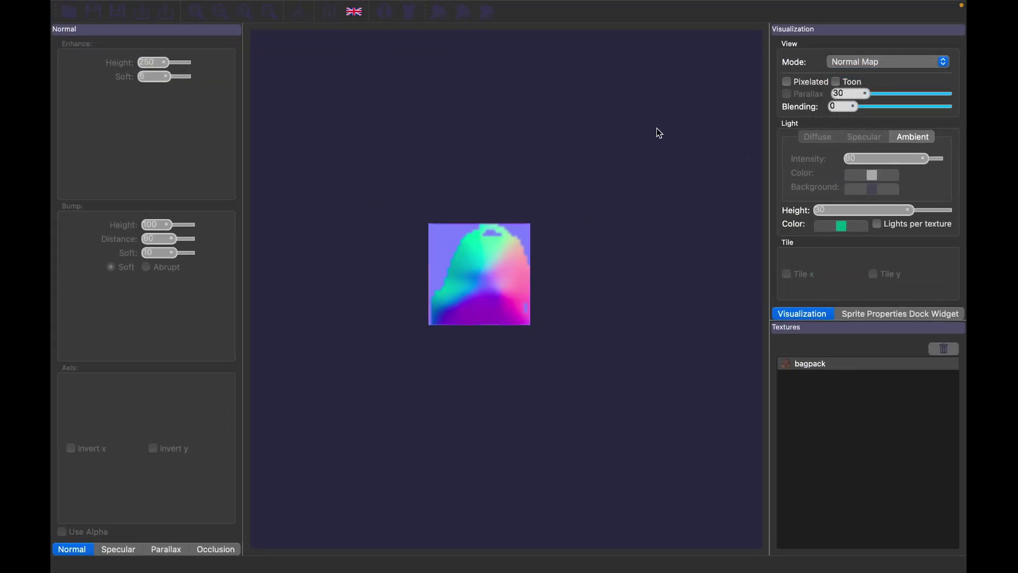
scroll(415, 223, "up", 2)
left_click_drag(414, 223, 455, 219)
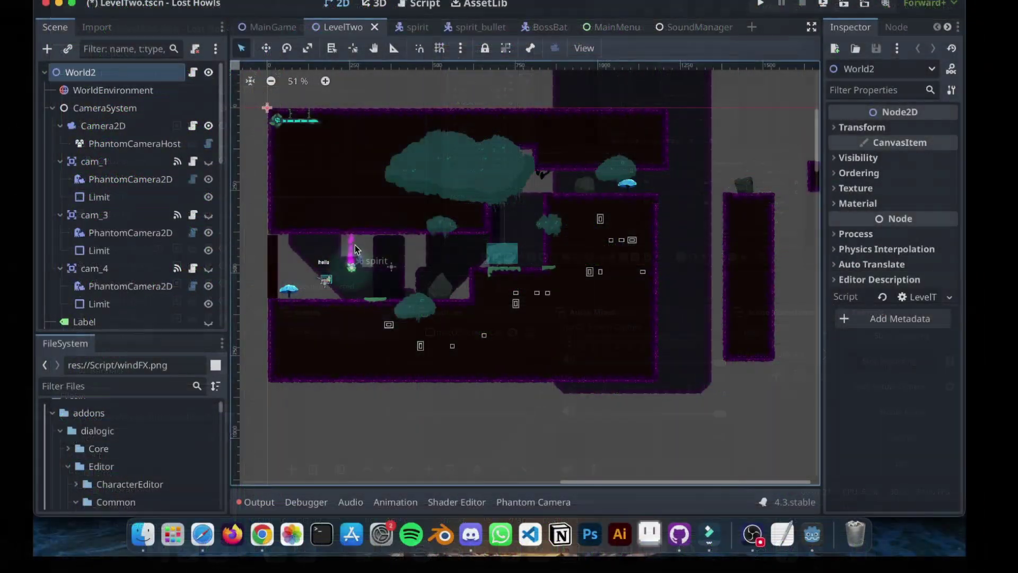
- In Godot, add a Sprite2D node under World2 in the LevelTwo scene
scroll(353, 241, "down", 3)
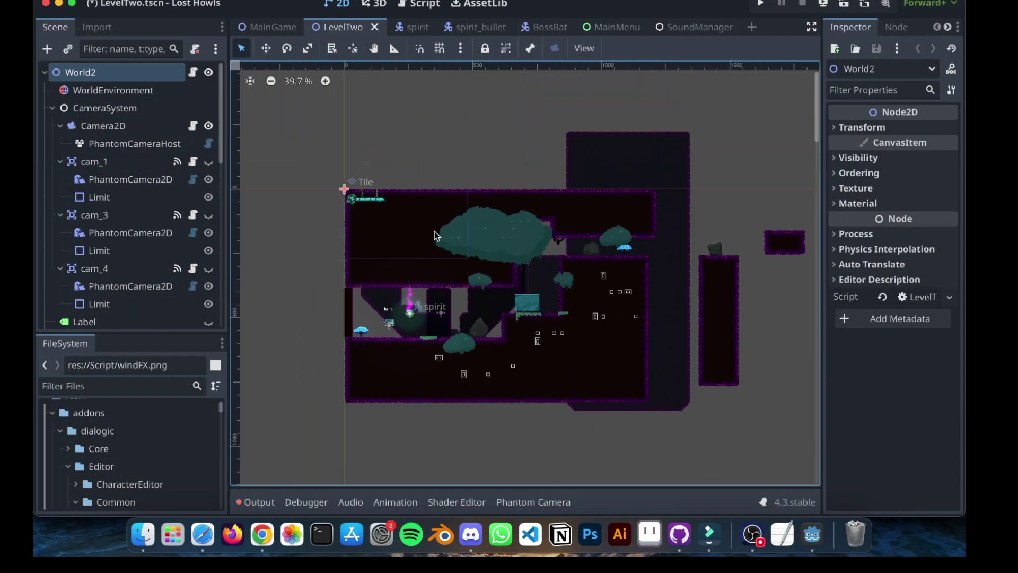
scroll(436, 235, "down", 2)
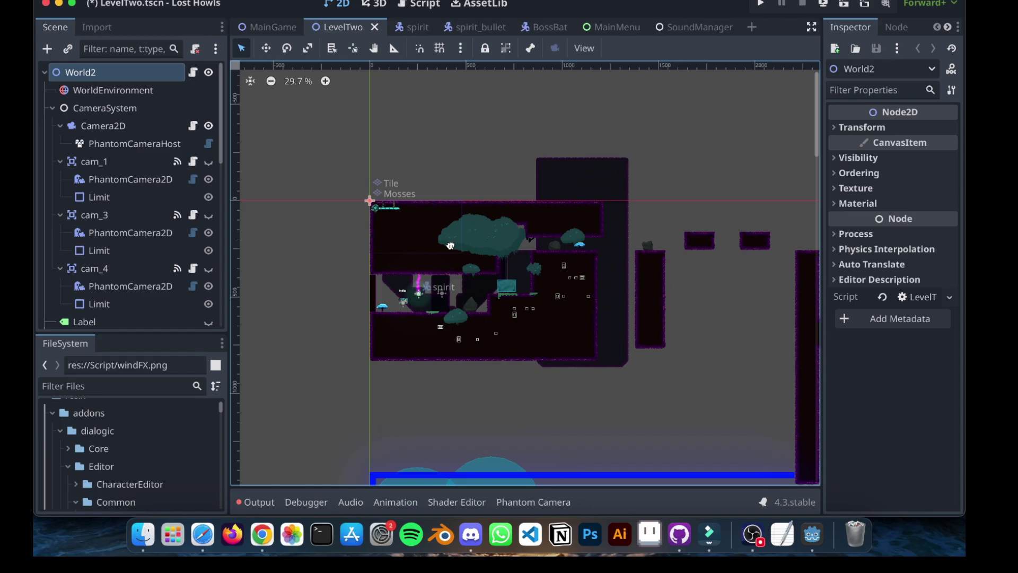
scroll(432, 265, "up", 2)
scroll(424, 341, "up", 6)
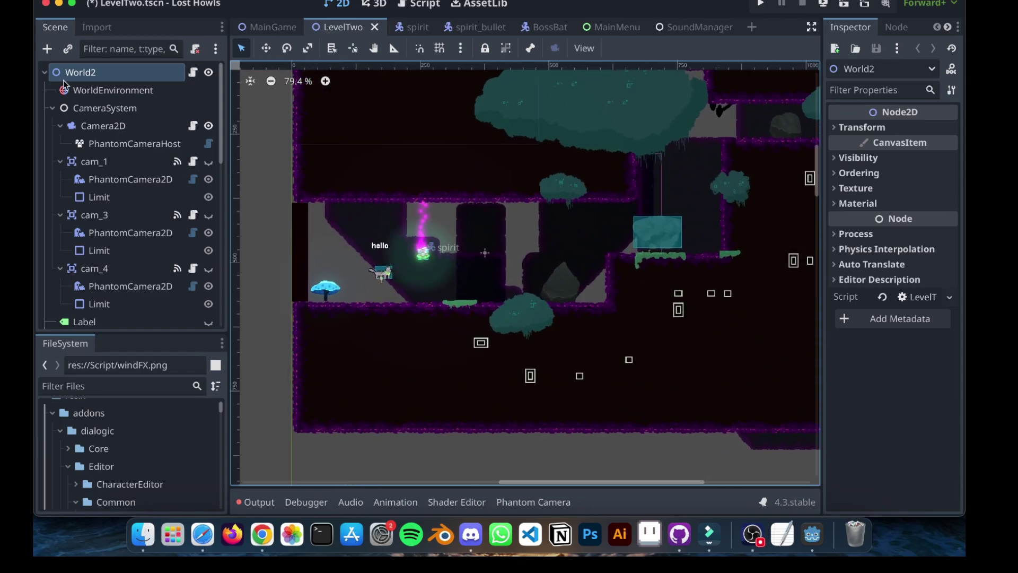
left_click(47, 50)
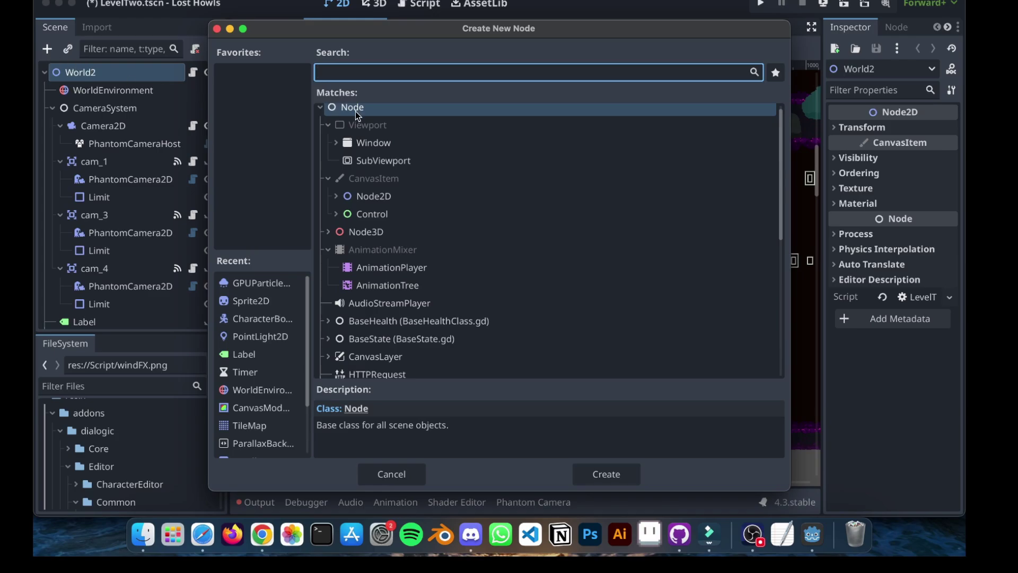
type("spri")
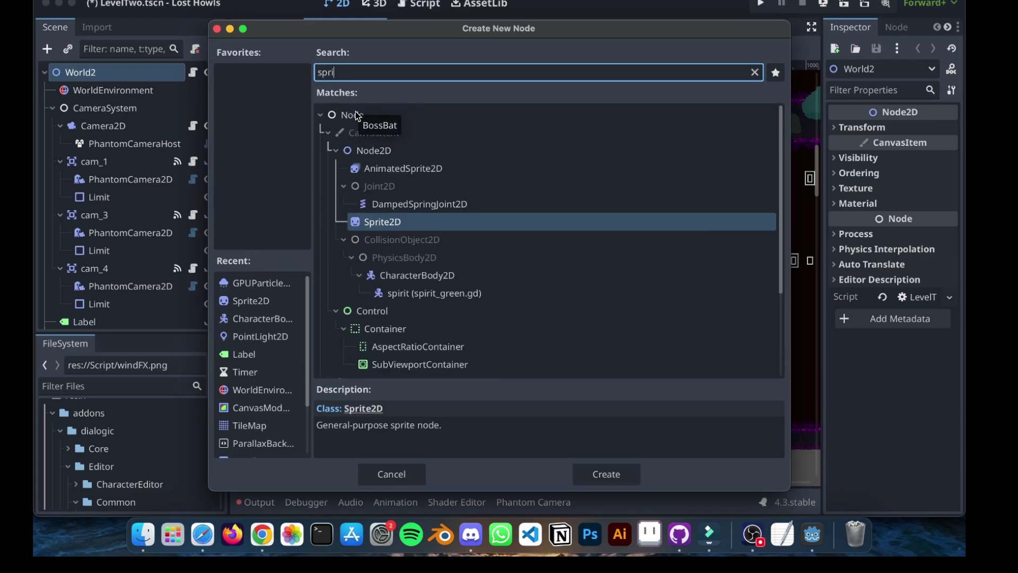
left_click(585, 475)
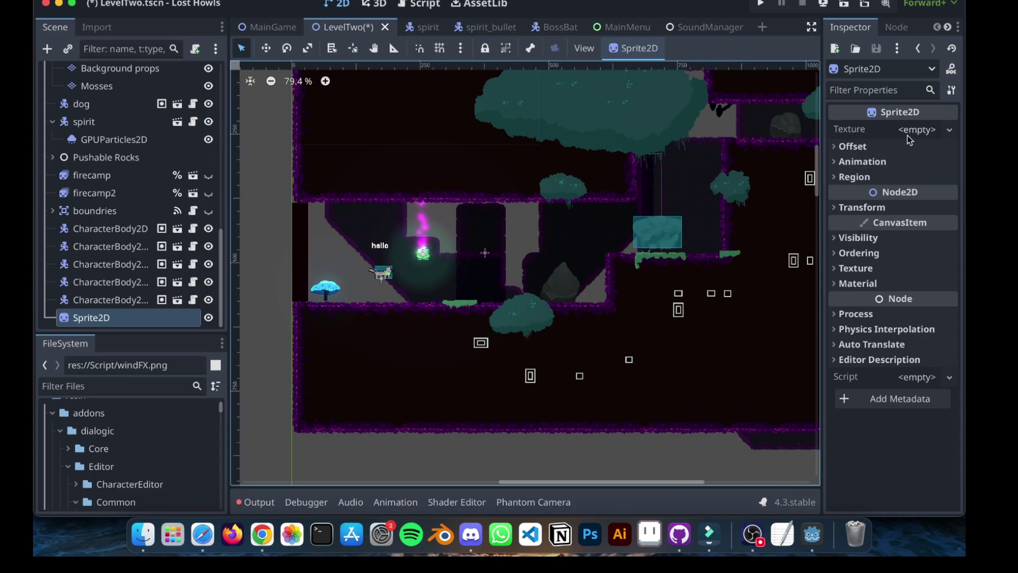
- Assign a new CanvasTexture to the Sprite2D's texture and expand its Diffuse and NormalMap sections
left_click(925, 136)
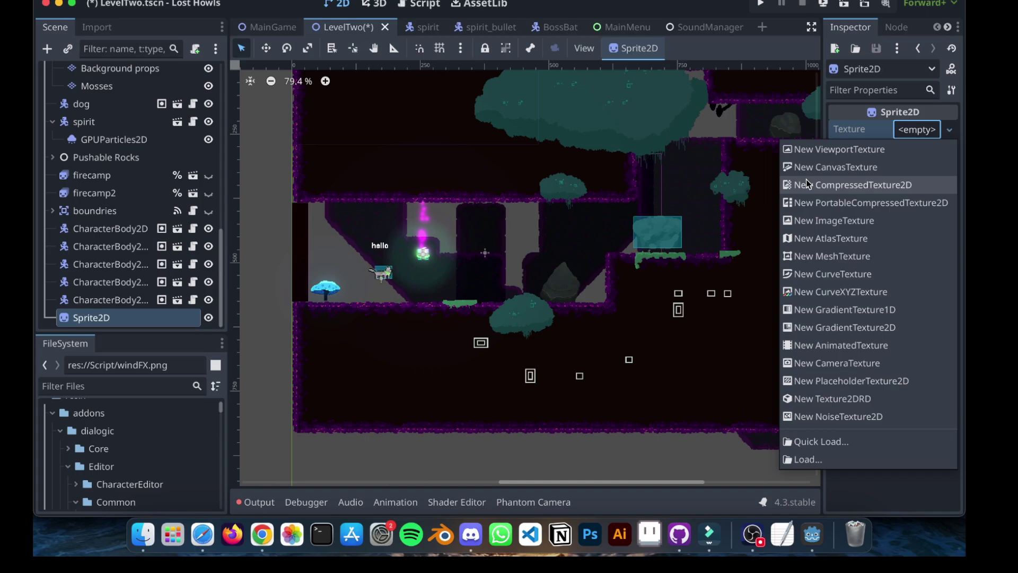
left_click(873, 167)
left_click(909, 129)
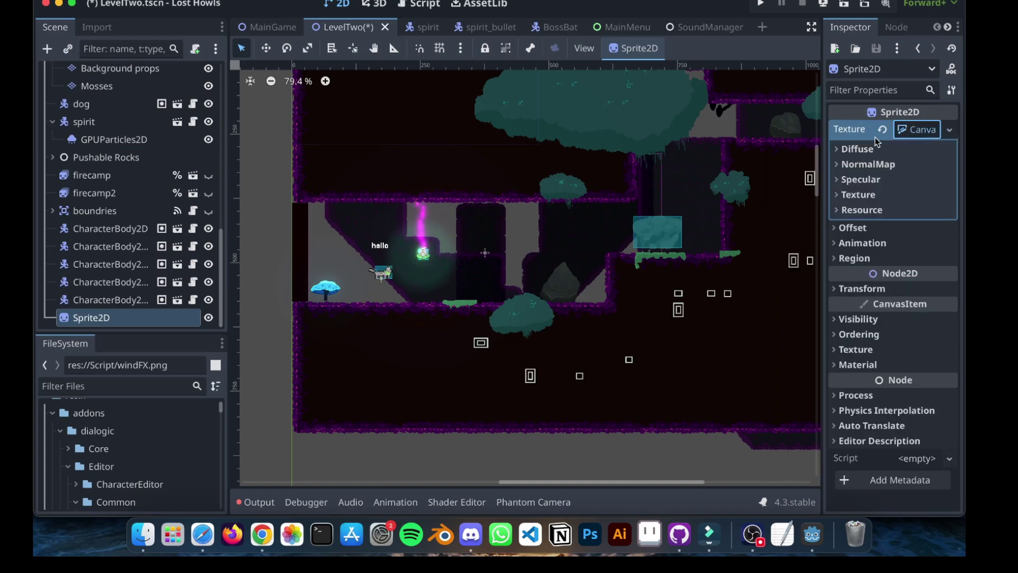
left_click(849, 151)
left_click(849, 183)
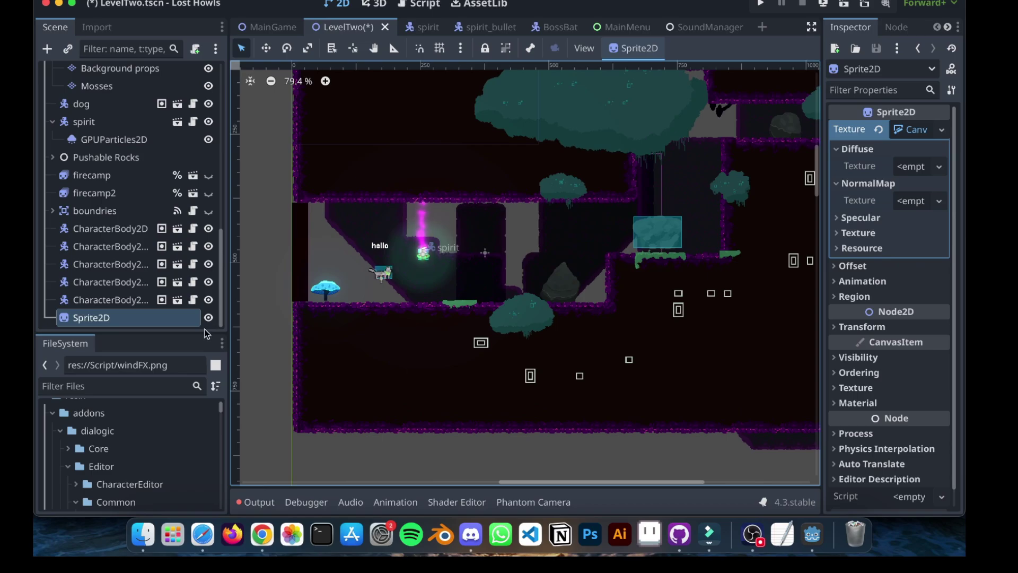
- Filter the project files by "bag" and place bagpack.png in the level between the blue mushroom and the dog
left_click_drag(206, 339, 207, 169)
scroll(169, 316, "down", 10)
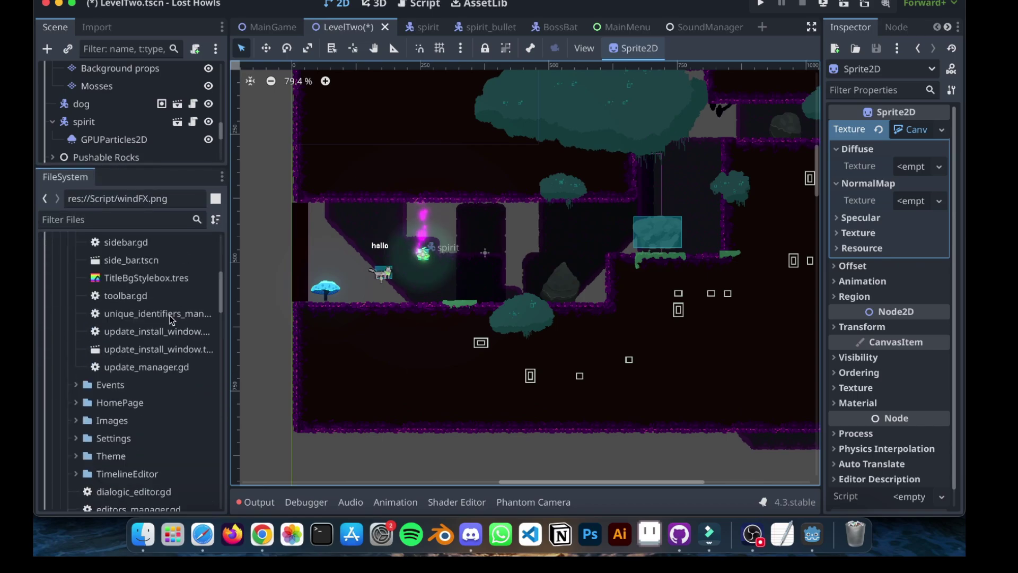
scroll(171, 313, "down", 5)
left_click(134, 218)
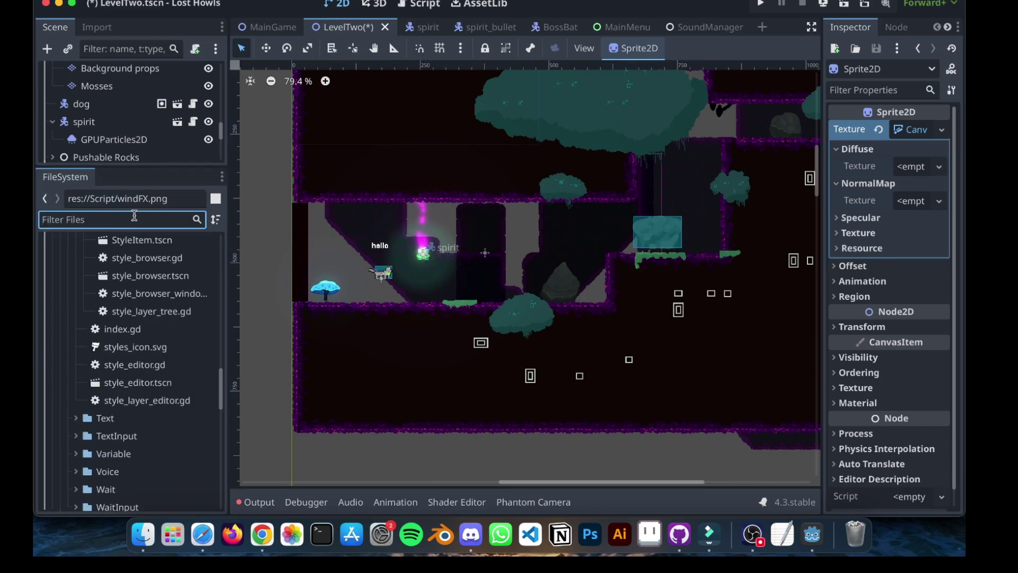
type("bag")
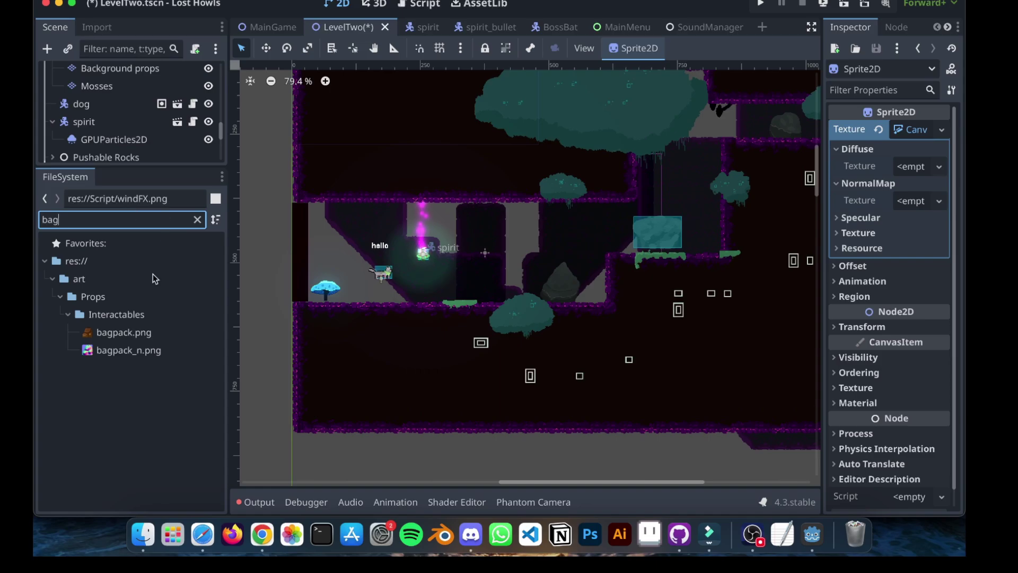
left_click_drag(136, 333, 352, 274)
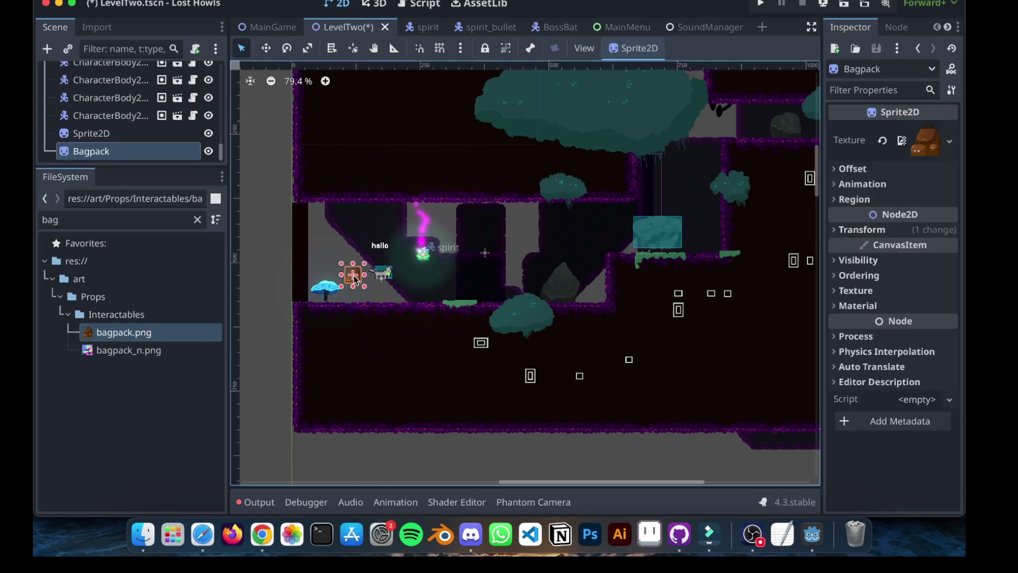
- Undo the placement of the bagpack.png sprite between the blue mushroom and the dog
scroll(353, 274, "up", 4)
scroll(350, 274, "up", 16)
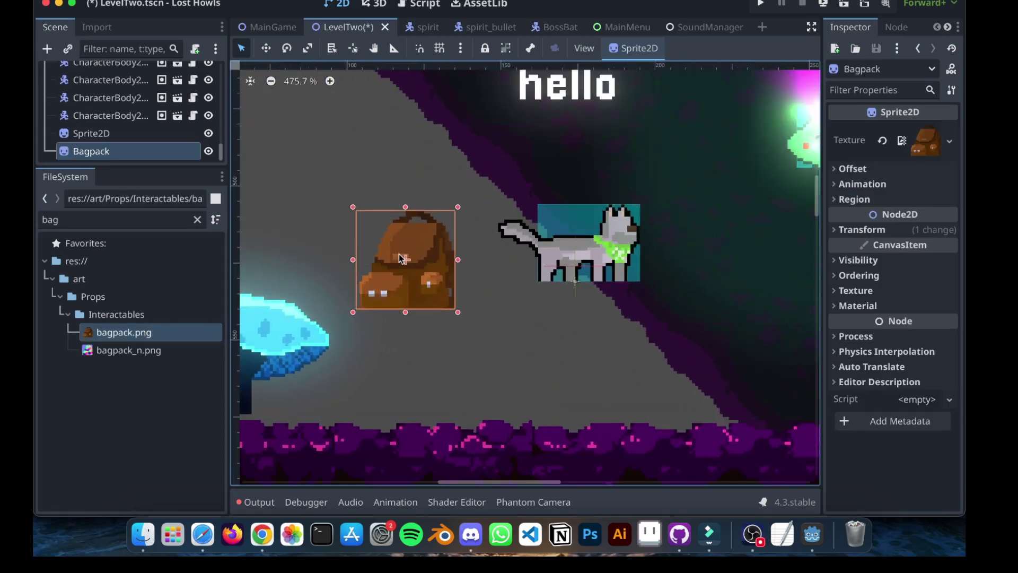
scroll(455, 263, "down", 2)
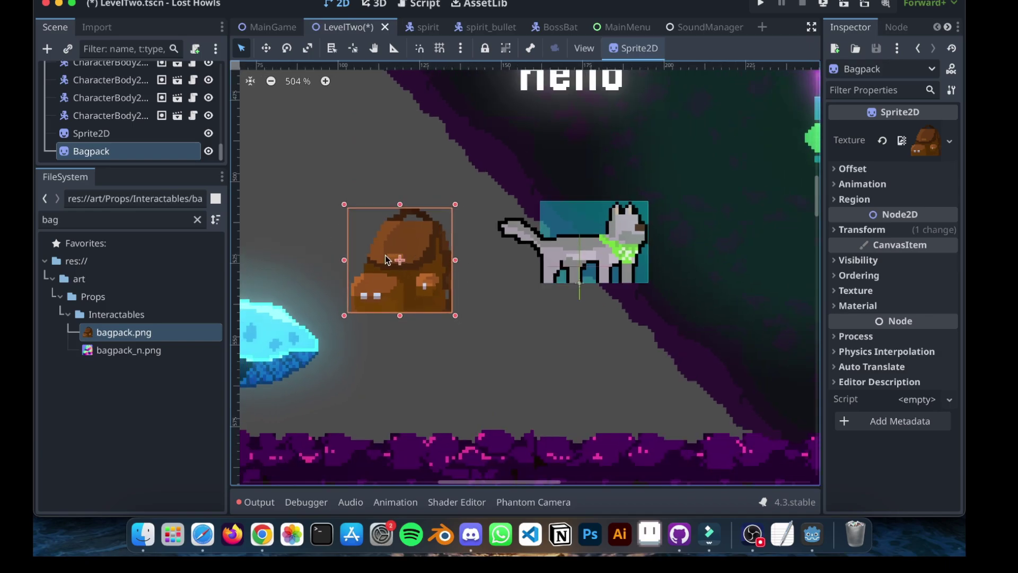
key("super+z")
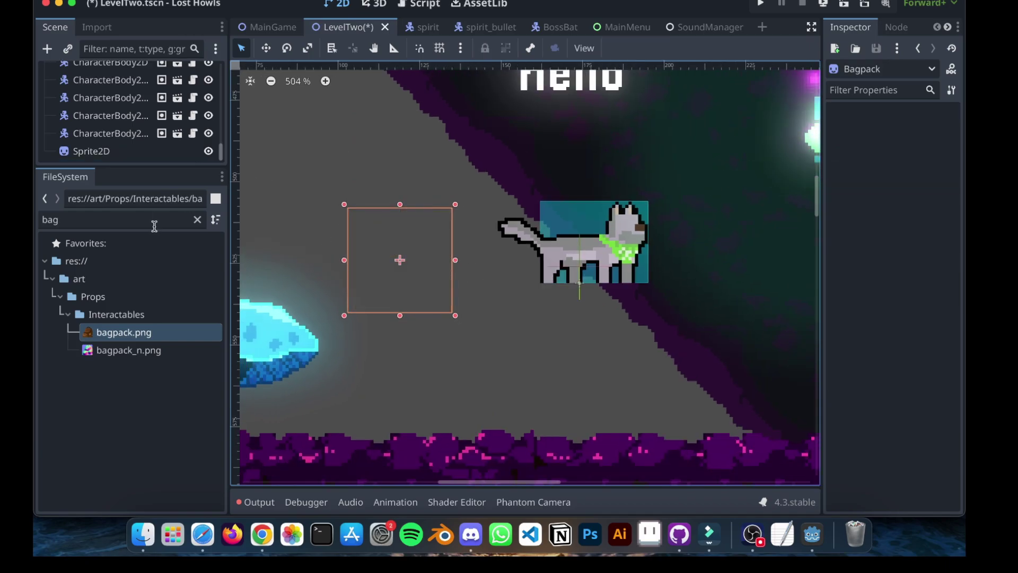
- Assign bagpack.png as the Diffuse texture and bagpack_n.png as the NormalMap texture of the Sprite2D's CanvasTexture
left_click(101, 151)
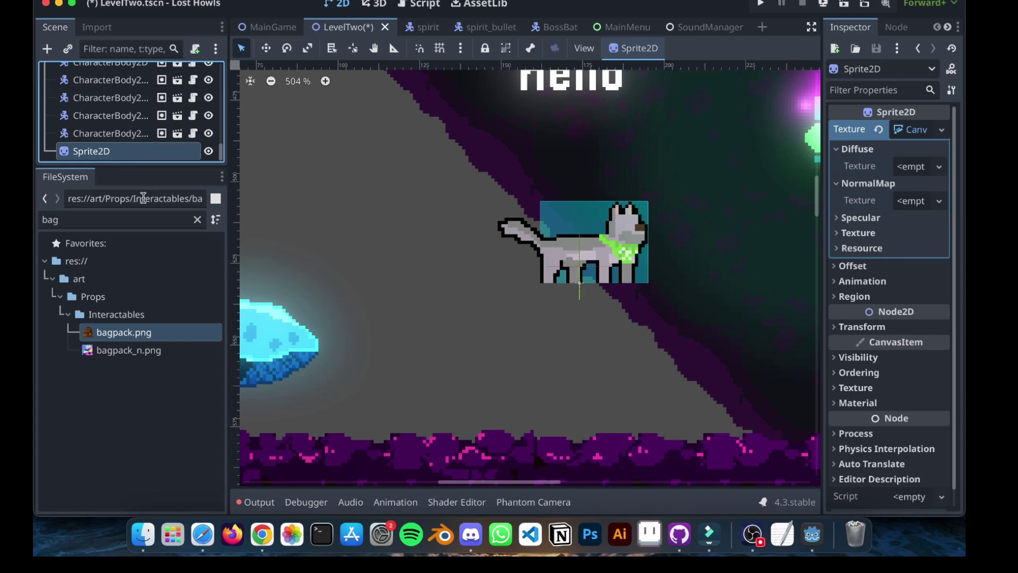
left_click_drag(129, 328, 901, 165)
left_click(127, 352)
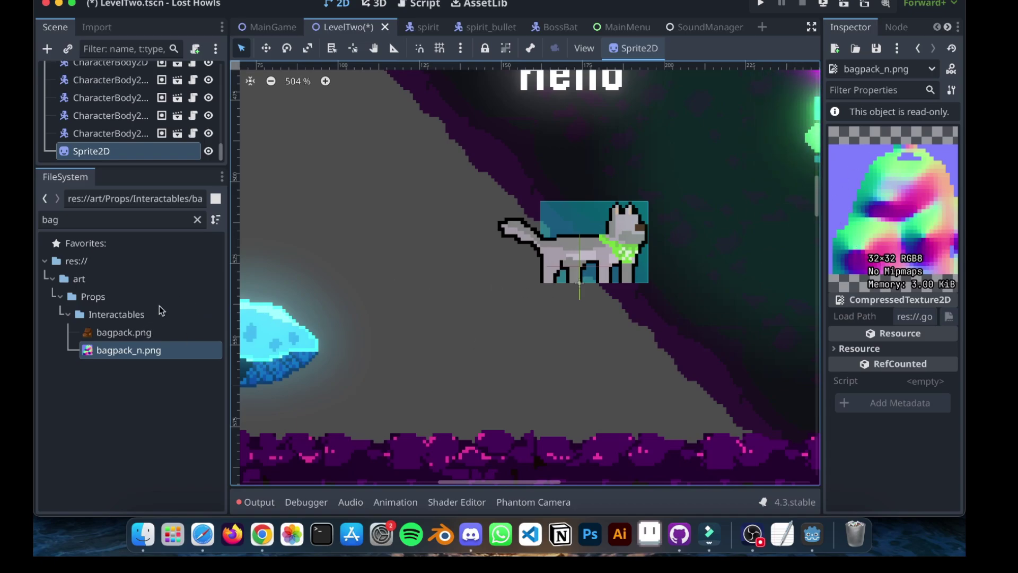
left_click(93, 155)
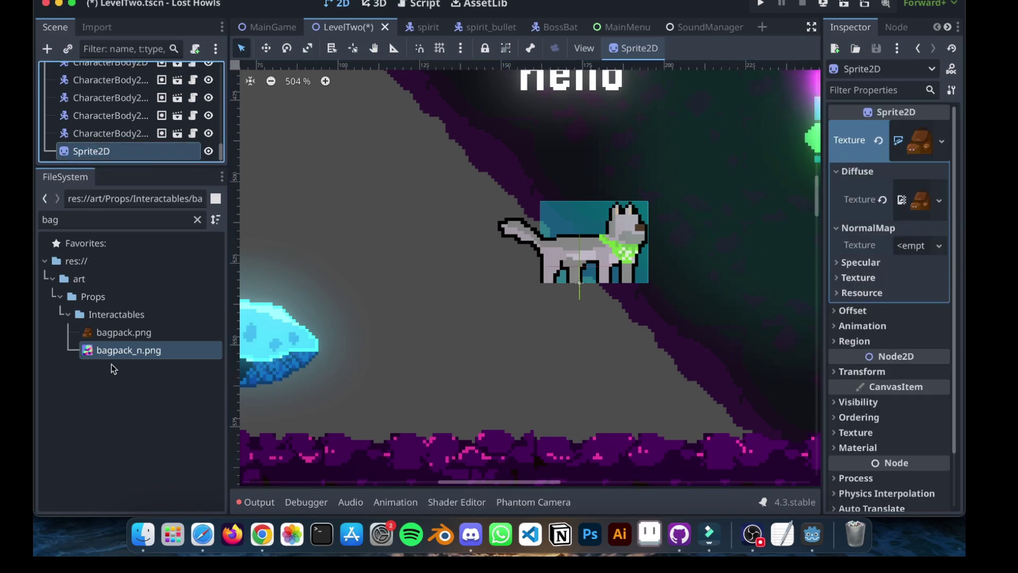
left_click_drag(102, 354, 918, 248)
- Move the backpack Sprite2D onto the purple ground between the blue mushroom and the dog
scroll(549, 208, "down", 5)
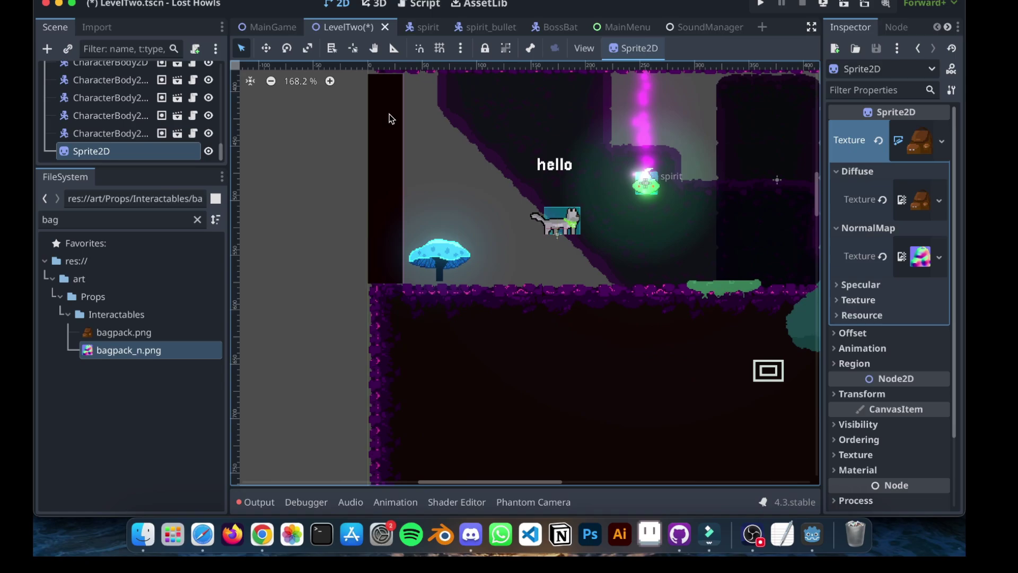
scroll(391, 119, "down", 2)
key("w")
scroll(467, 159, "down", 4)
middle_click_drag(480, 176, 479, 233)
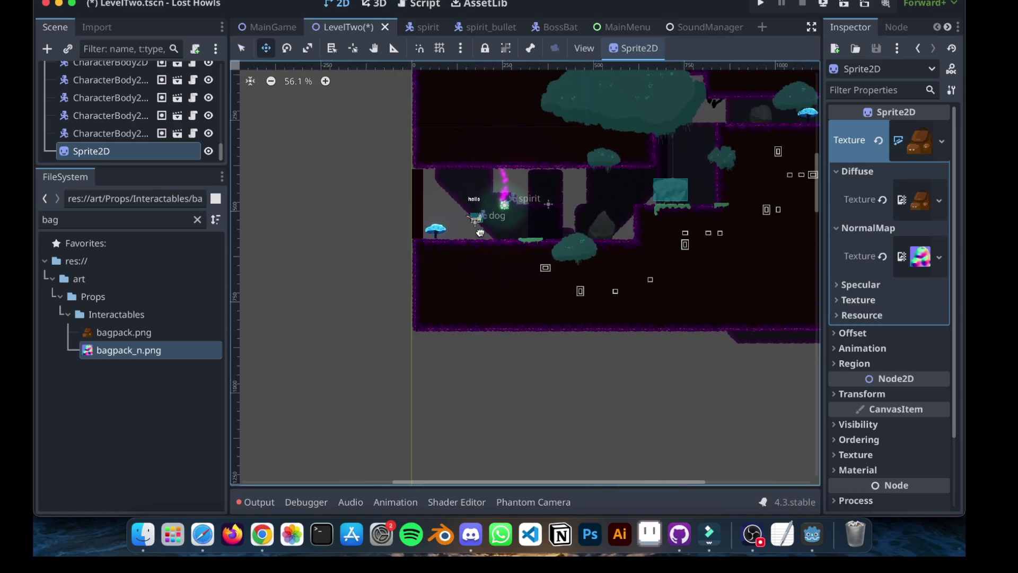
scroll(478, 168, "up", 3)
scroll(519, 278, "up", 6)
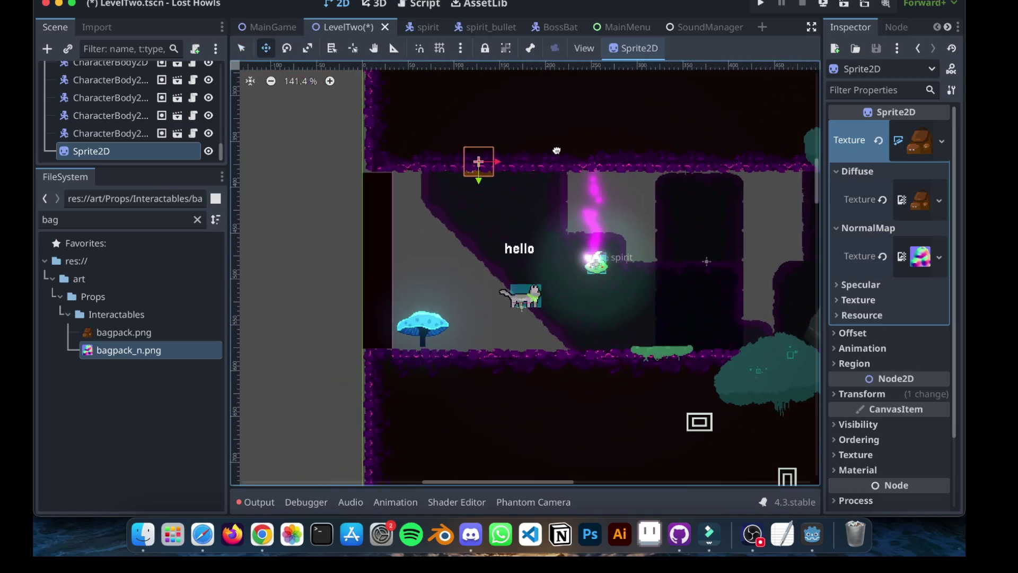
left_click_drag(491, 228, 488, 278)
scroll(491, 278, "up", 3)
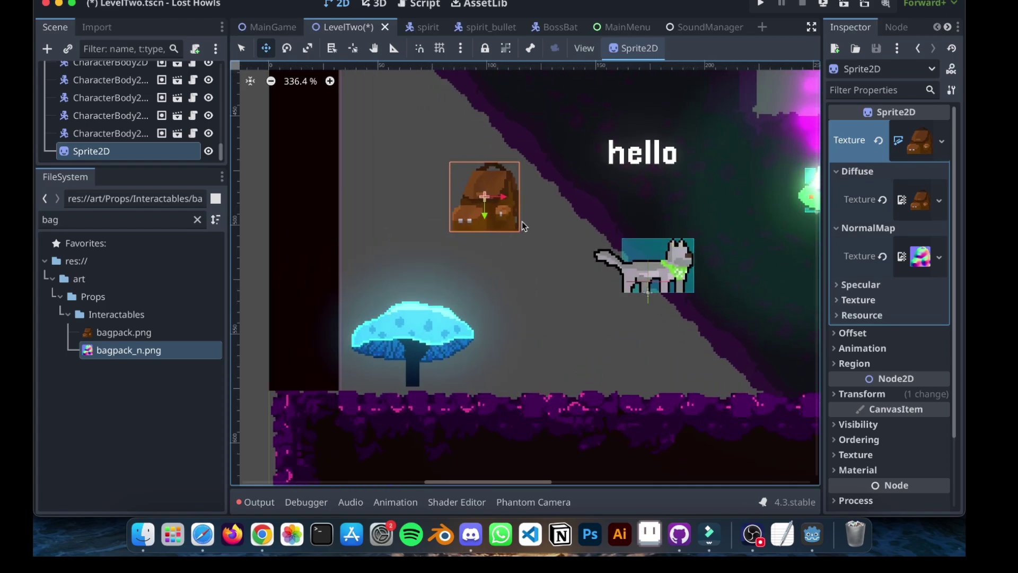
left_click_drag(511, 192, 559, 338)
scroll(559, 339, "up", 1)
left_click_drag(546, 288, 545, 320)
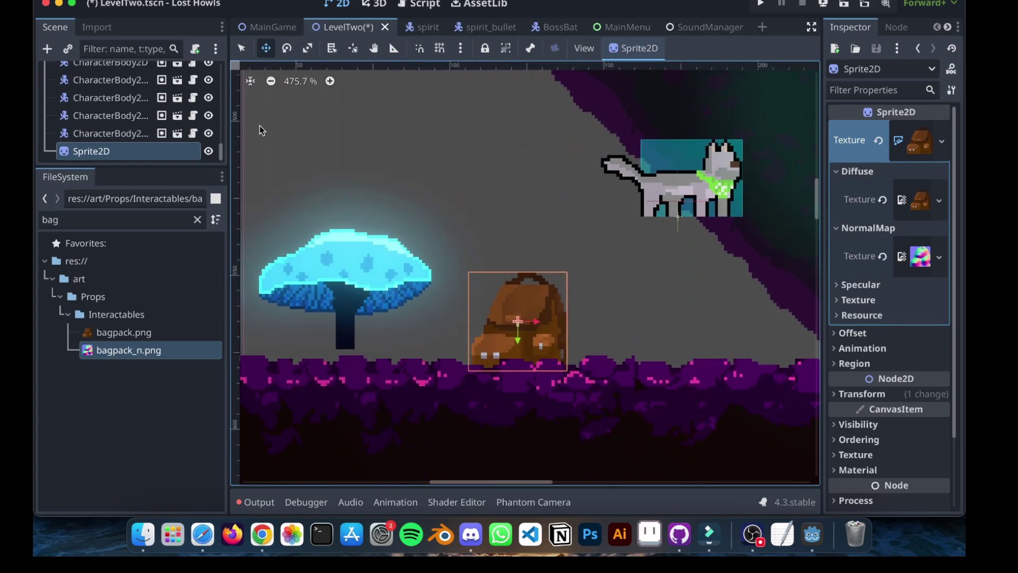
- Add a PointLight2D node and move it out of Sprite2D so it sits directly above it in the scene tree
scroll(511, 178, "down", 2)
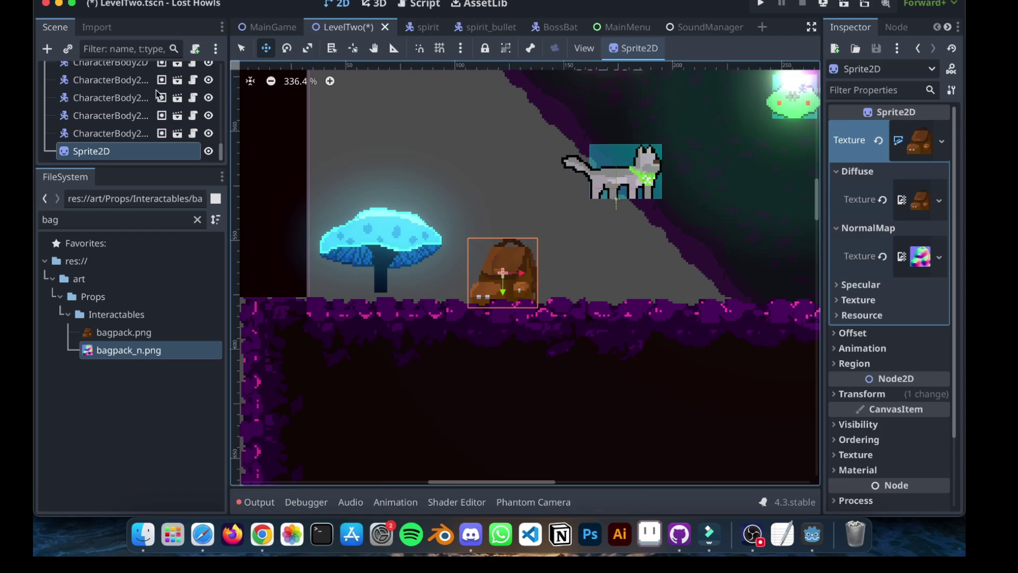
left_click(46, 49)
type("point")
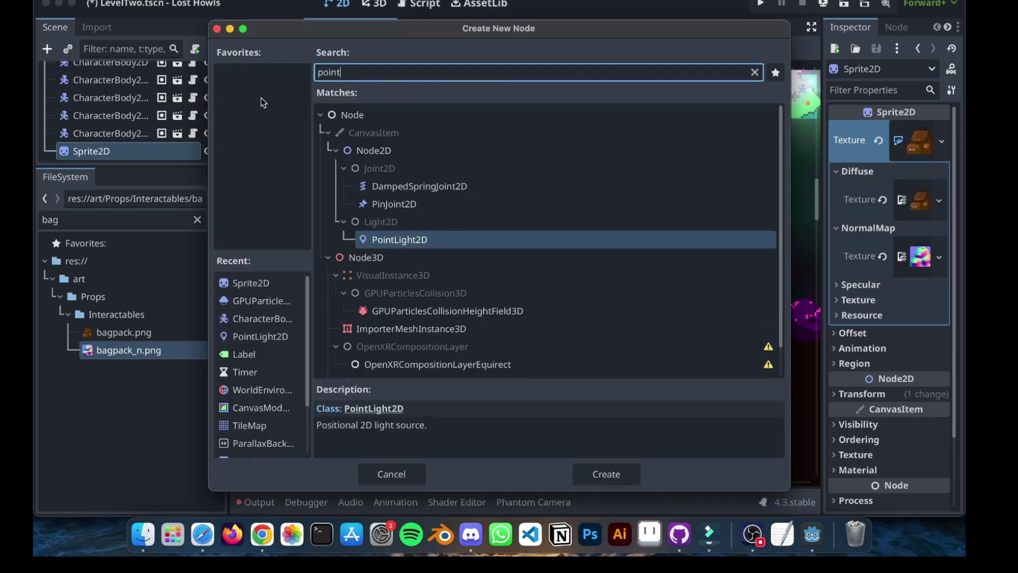
left_click(587, 479)
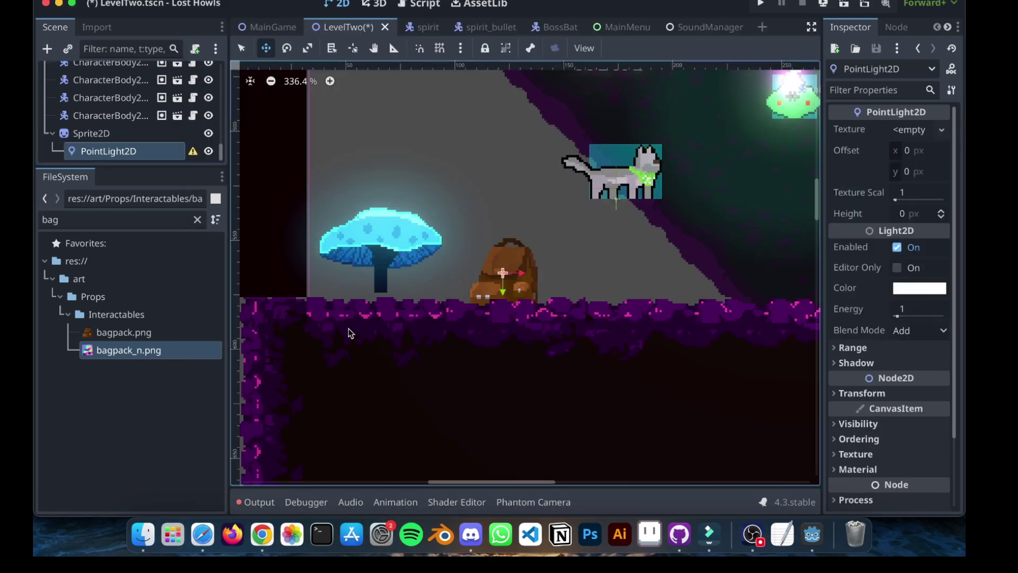
left_click_drag(122, 151, 107, 123)
- Filter the project files by "spot" and assign spotlight_1.png as the PointLight2D's texture
left_click(145, 224)
left_click(198, 219)
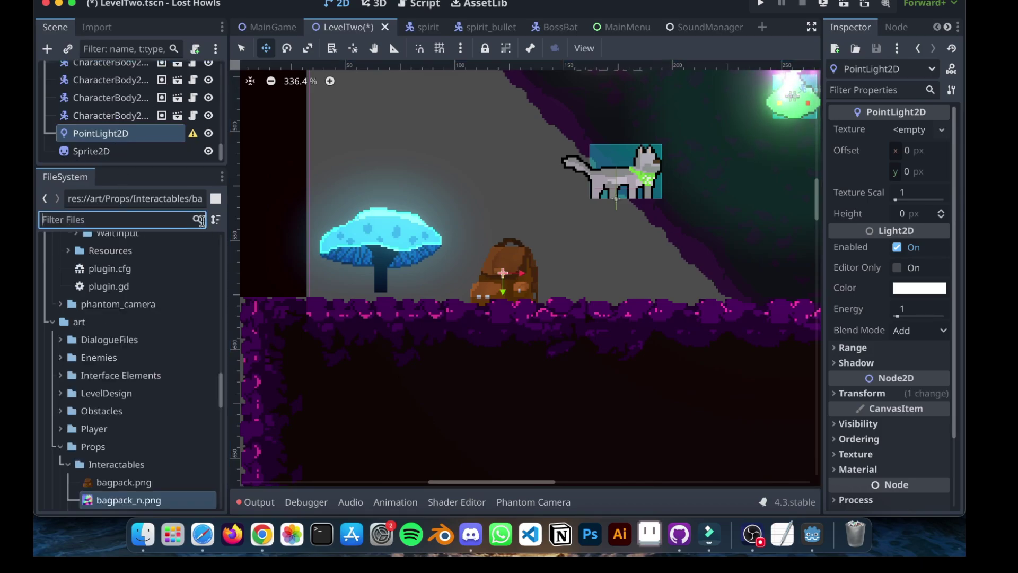
type("spot")
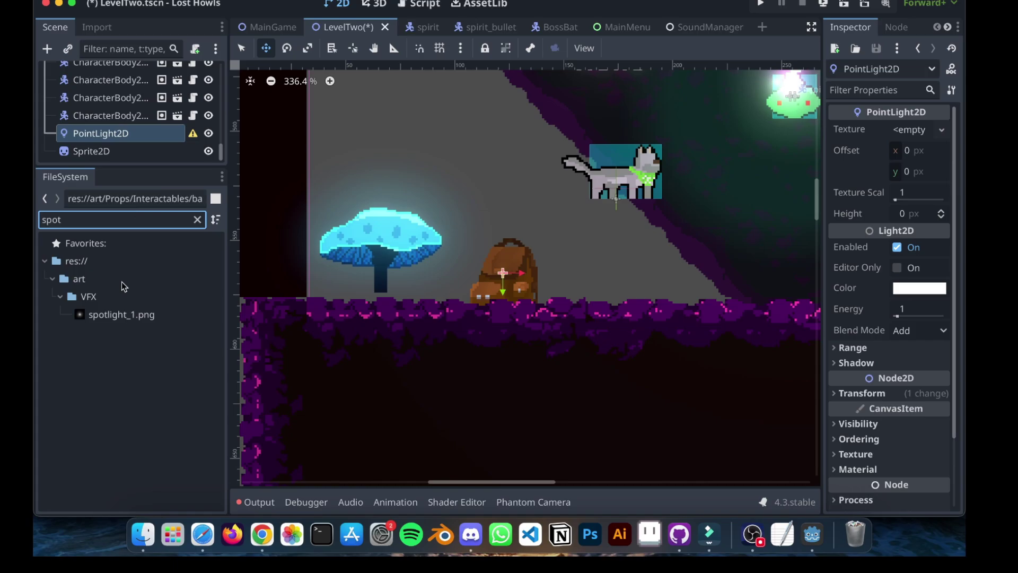
left_click_drag(135, 318, 115, 286)
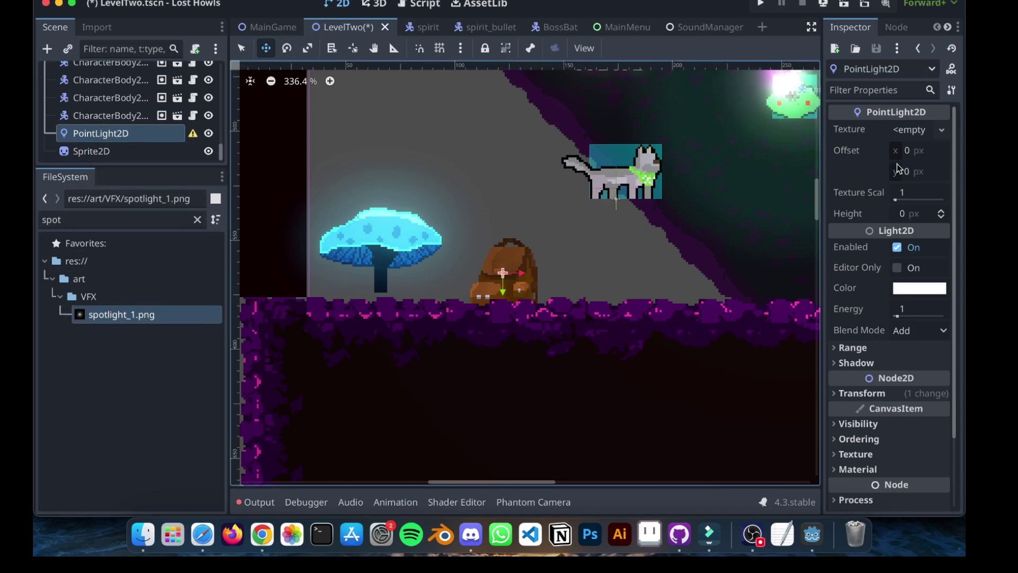
left_click(920, 138)
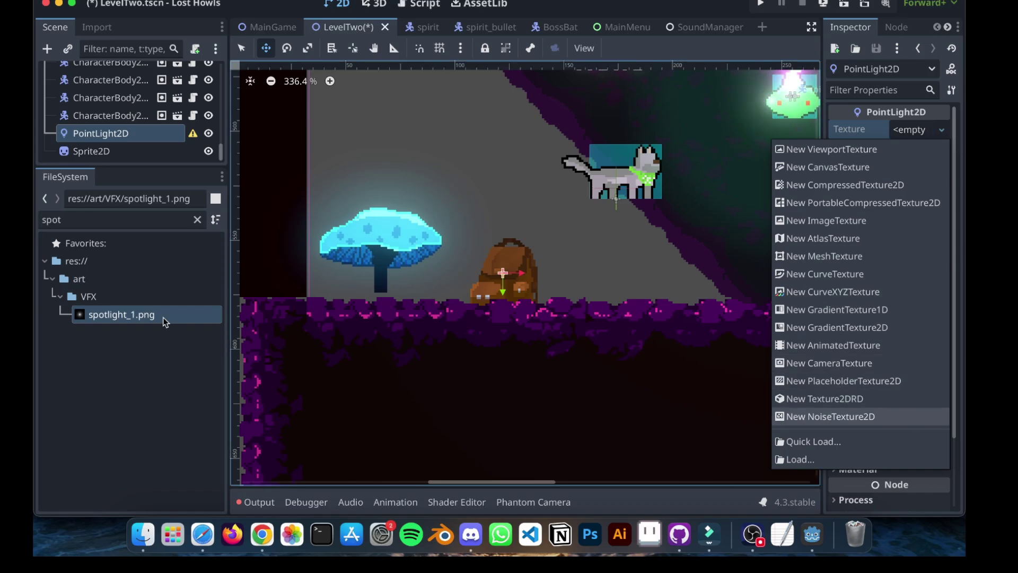
left_click_drag(163, 317, 271, 307)
left_click_drag(590, 254, 921, 129)
- Enlarge the scene tree area and hide the Overlay tile layer
scroll(695, 159, "down", 4)
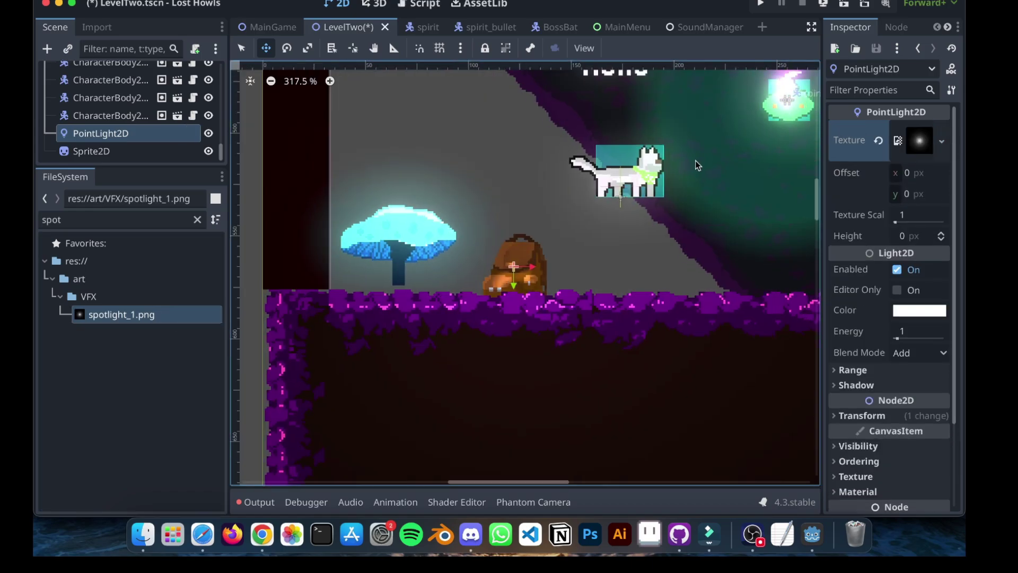
scroll(685, 156, "down", 2)
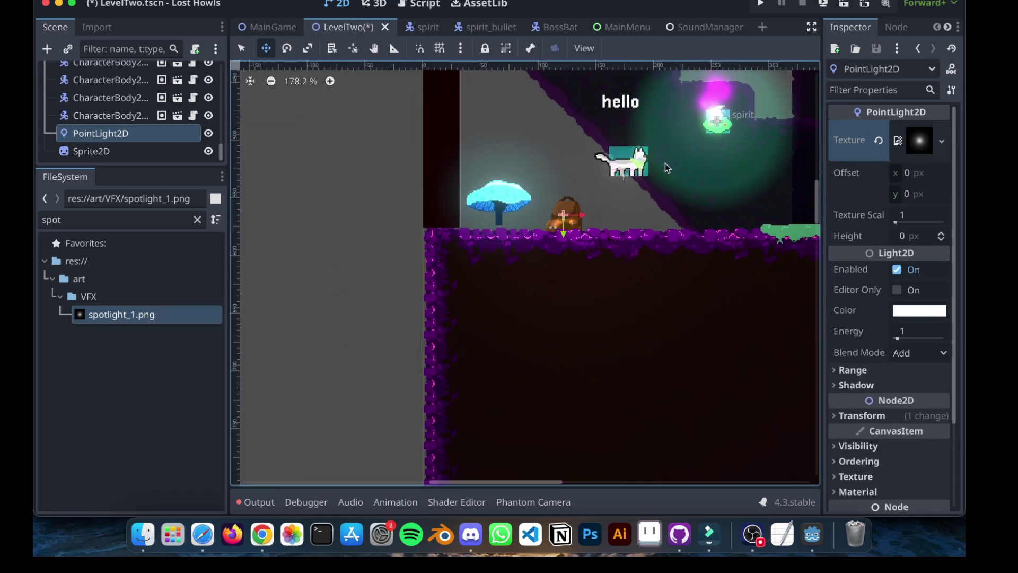
scroll(670, 155, "down", 4)
scroll(273, 145, "up", 6)
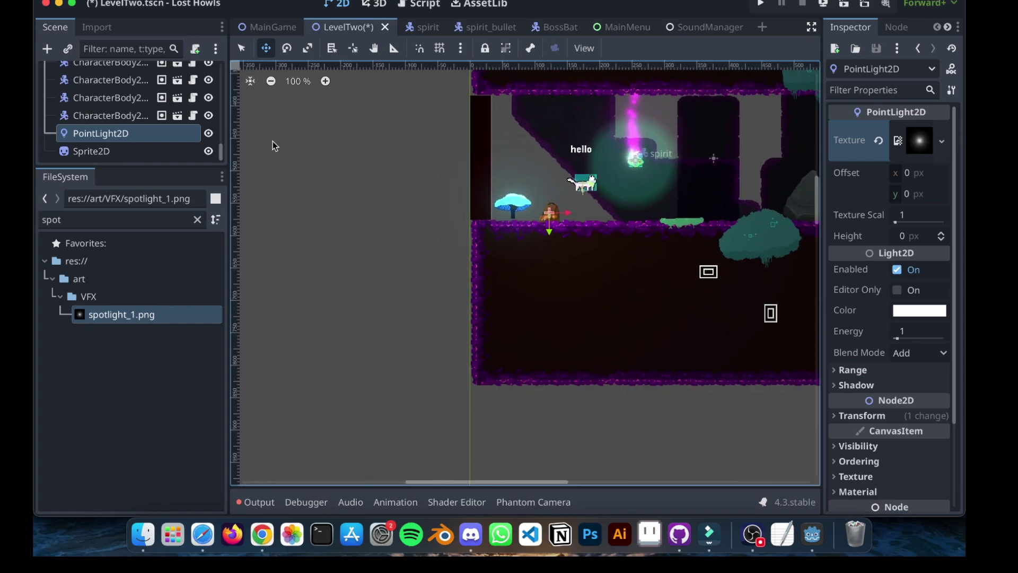
scroll(194, 128, "up", 5)
scroll(194, 127, "up", 10)
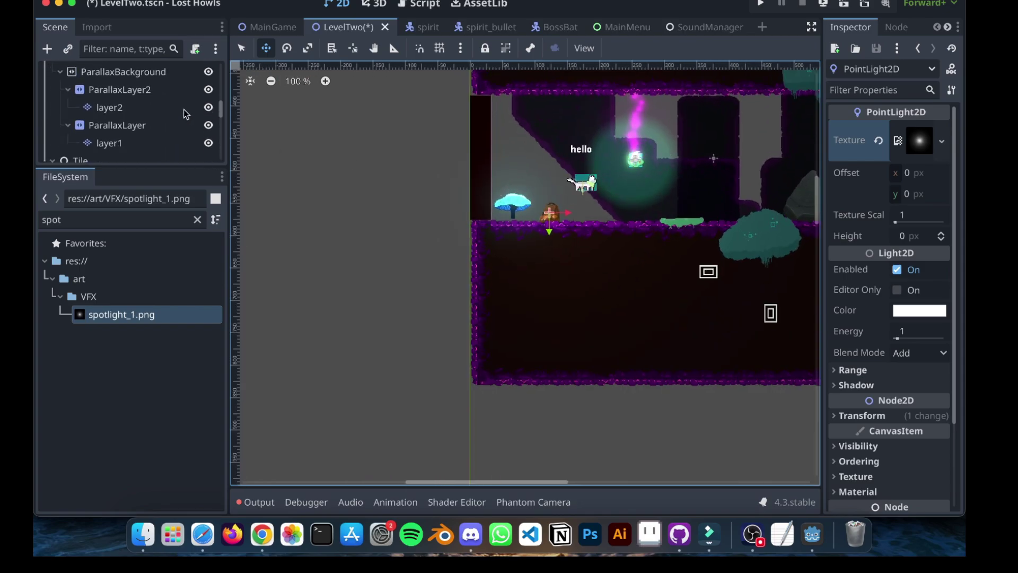
scroll(186, 112, "up", 2)
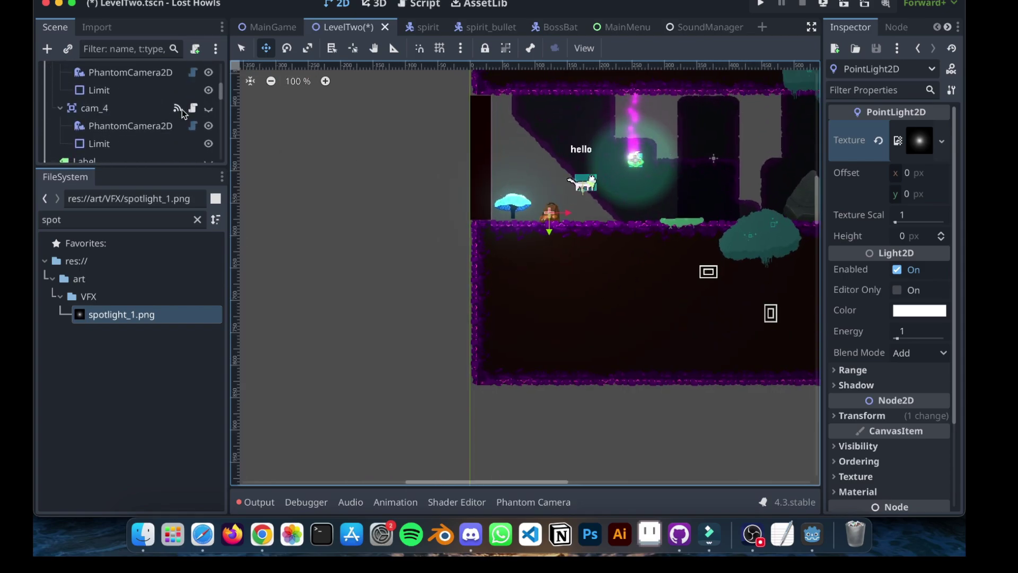
left_click_drag(125, 166, 126, 367)
scroll(123, 215, "up", 8)
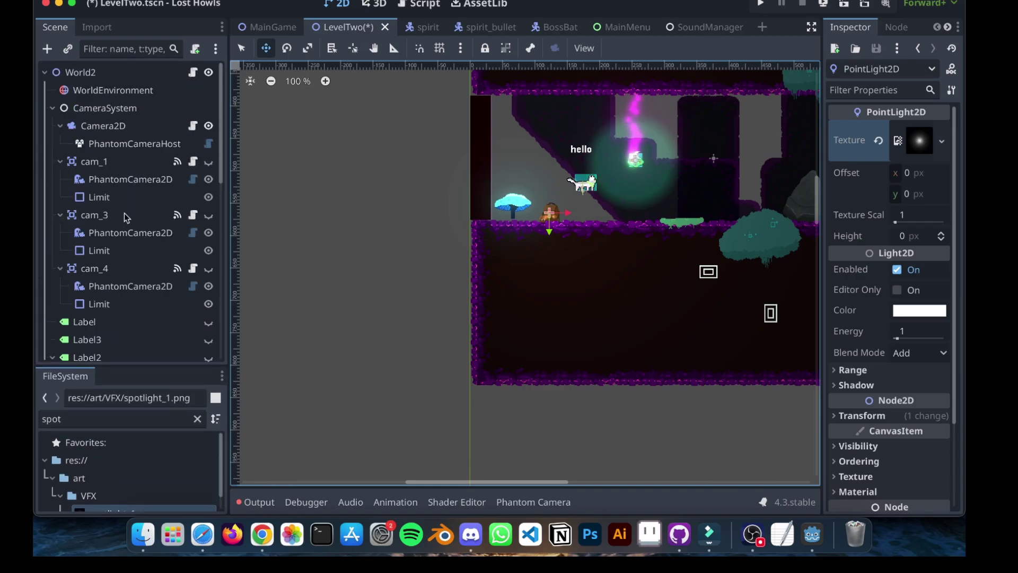
scroll(125, 210, "down", 12)
left_click(208, 218)
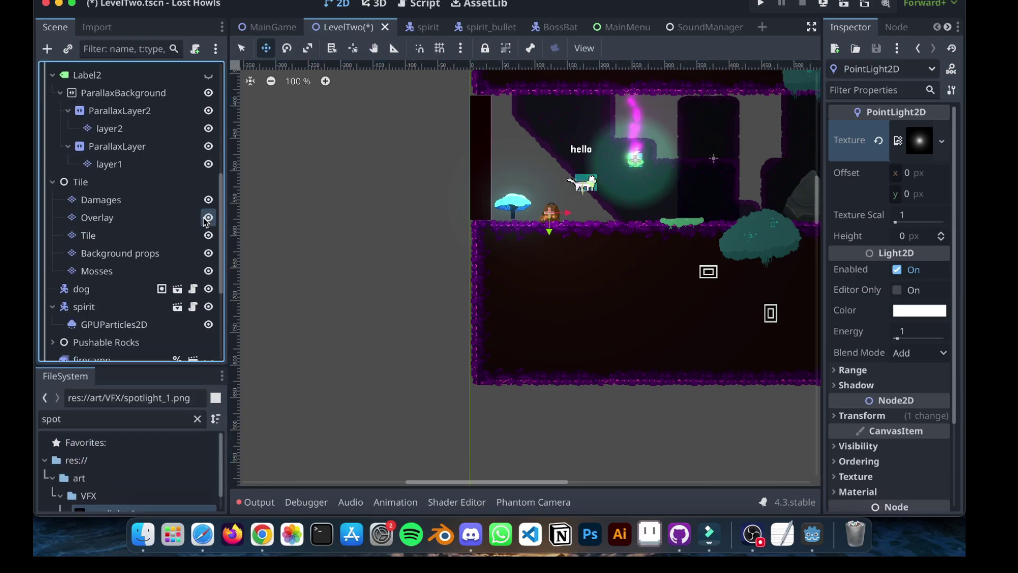
- Hide the spirit node so that its glow does not light the backpack
scroll(594, 170, "up", 4)
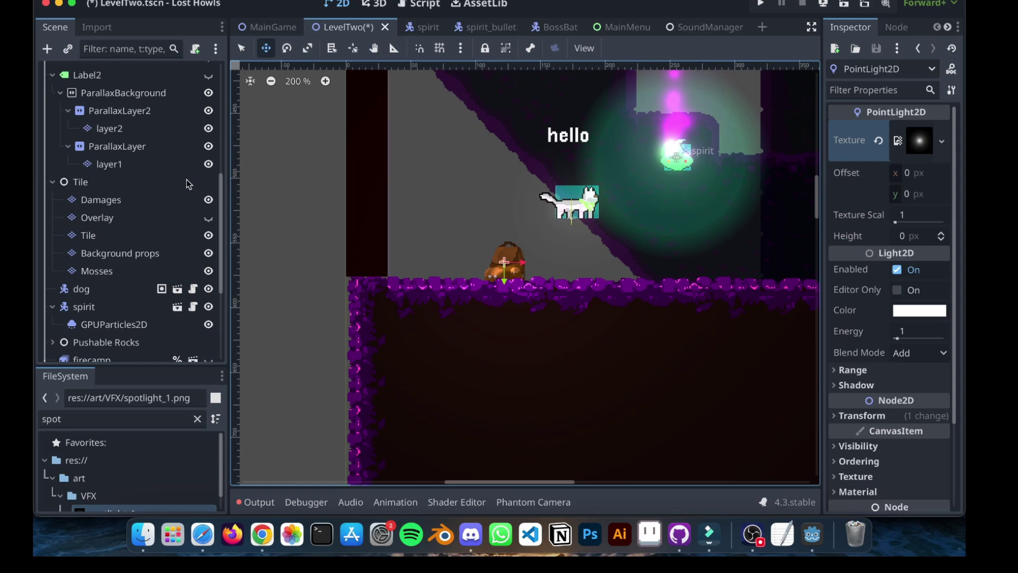
scroll(188, 184, "down", 1)
scroll(188, 184, "down", 5)
left_click(209, 240)
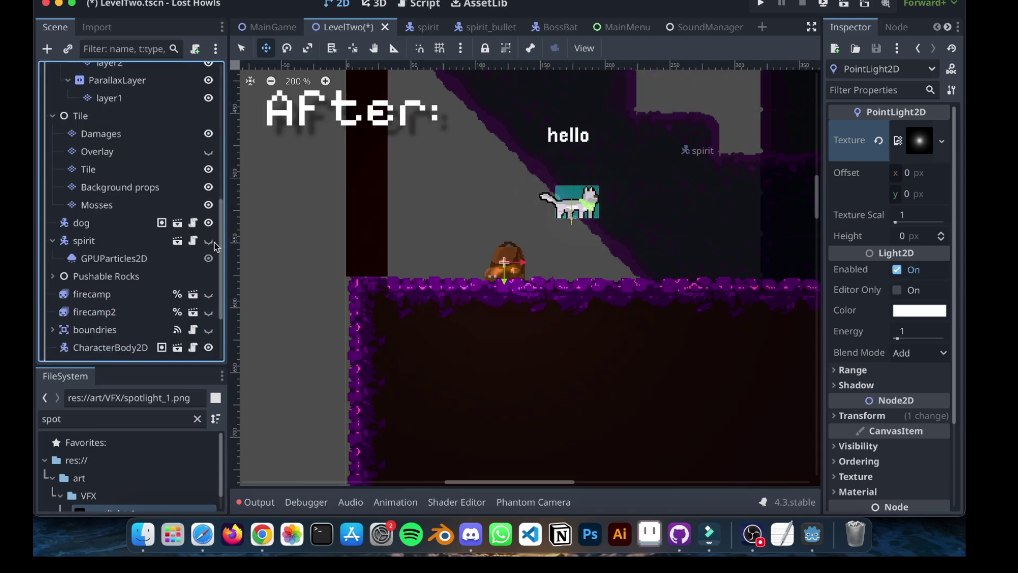
- Move the PointLight2D around the normal-mapped backpack to examine how its shading reacts to the light
scroll(528, 205, "down", 1)
scroll(525, 218, "up", 4)
scroll(143, 235, "down", 5)
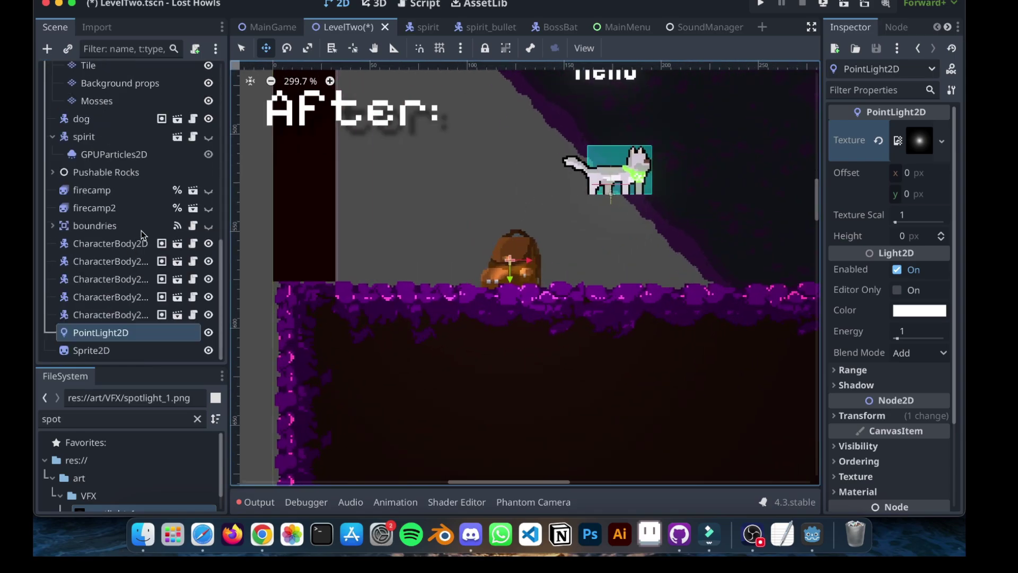
left_click_drag(510, 260, 610, 287)
scroll(507, 160, "down", 2)
scroll(96, 451, "down", 1)
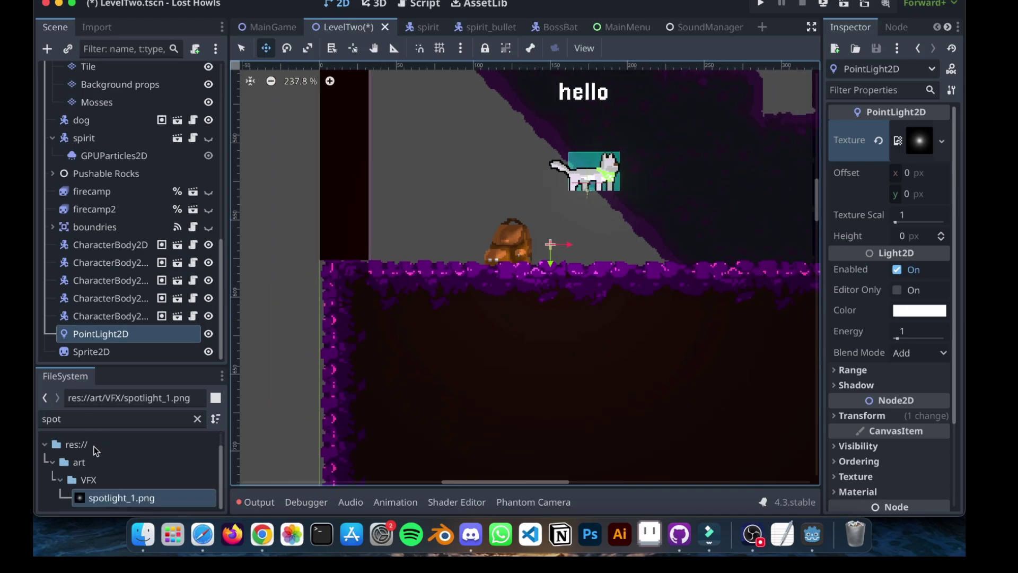
- Filter the project files by "bagpack" and place a plain bagpack.png sprite on the ground past the dog for comparison
left_click(195, 424)
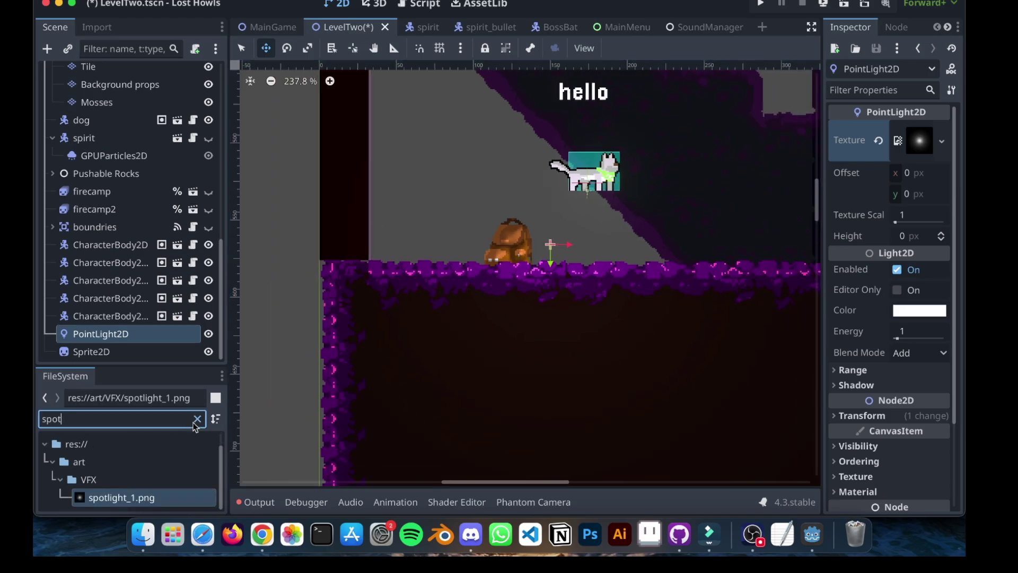
left_click(196, 420)
type("bagpack")
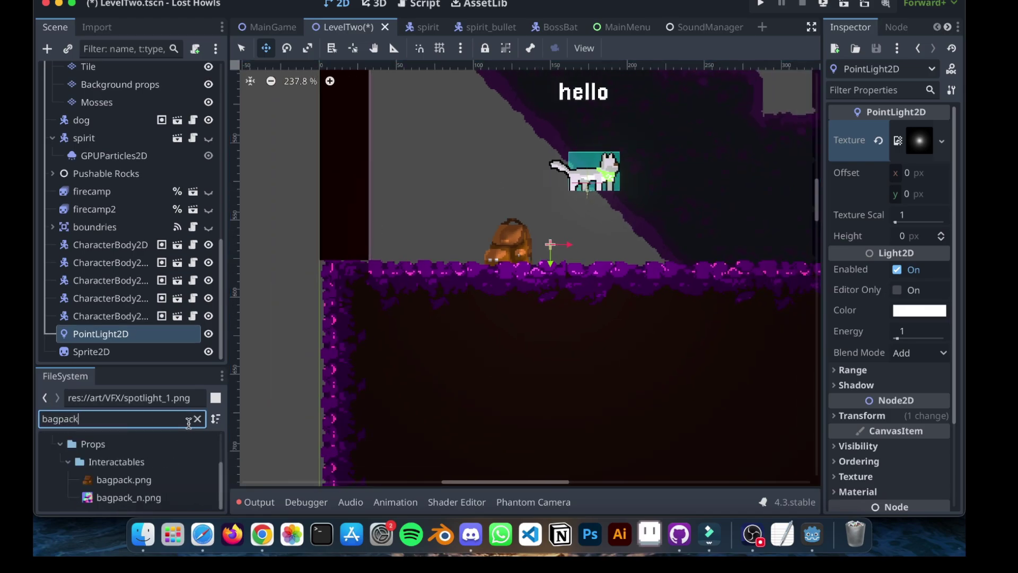
left_click_drag(151, 484, 739, 231)
scroll(605, 217, "right", 3)
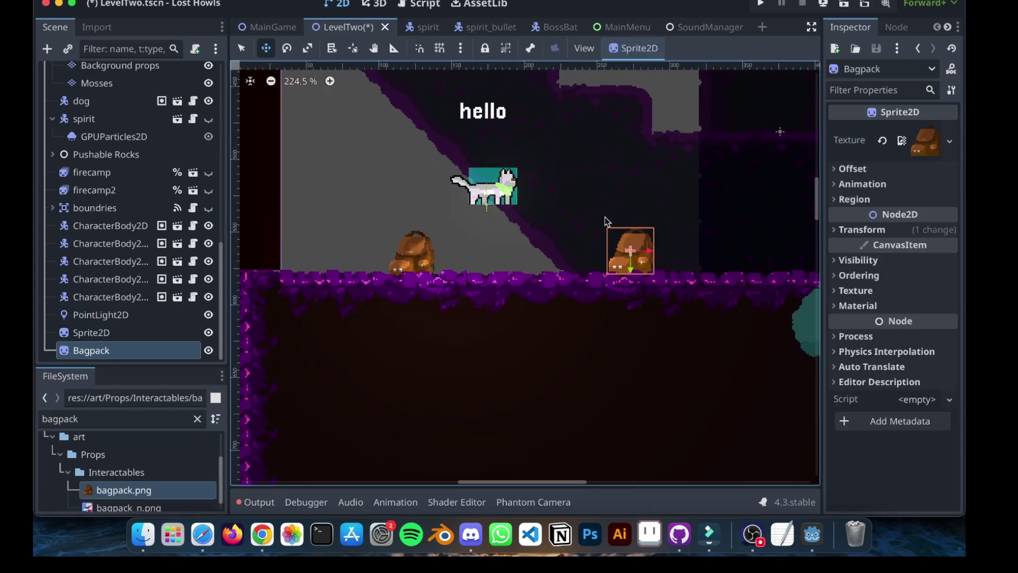
- Move the PointLight2D around the plain backpack without a normal map to examine its lighting
left_click(101, 315)
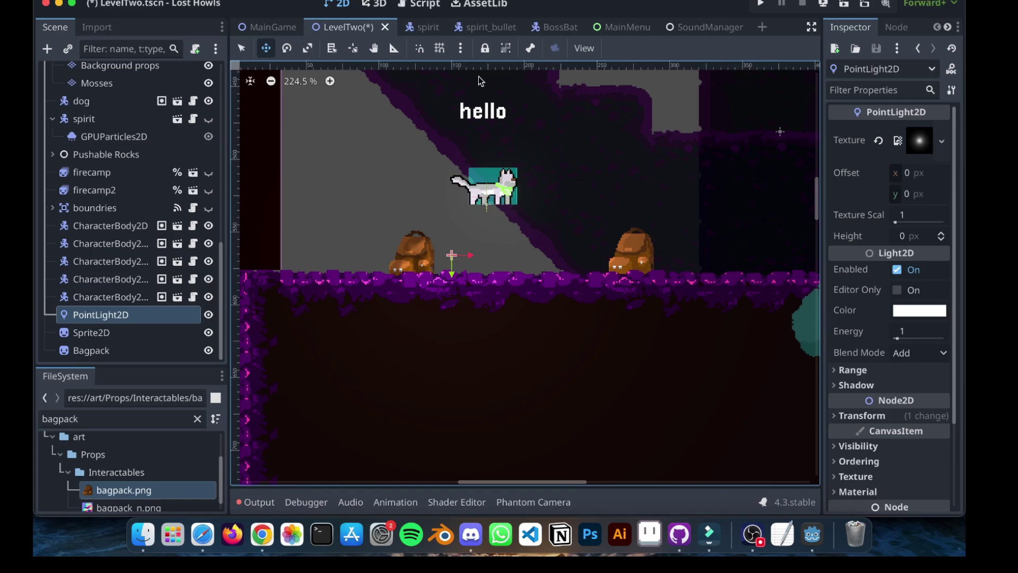
left_click_drag(434, 203, 567, 241)
scroll(662, 232, "up", 3)
scroll(744, 216, "up", 2)
scroll(661, 216, "right", 2)
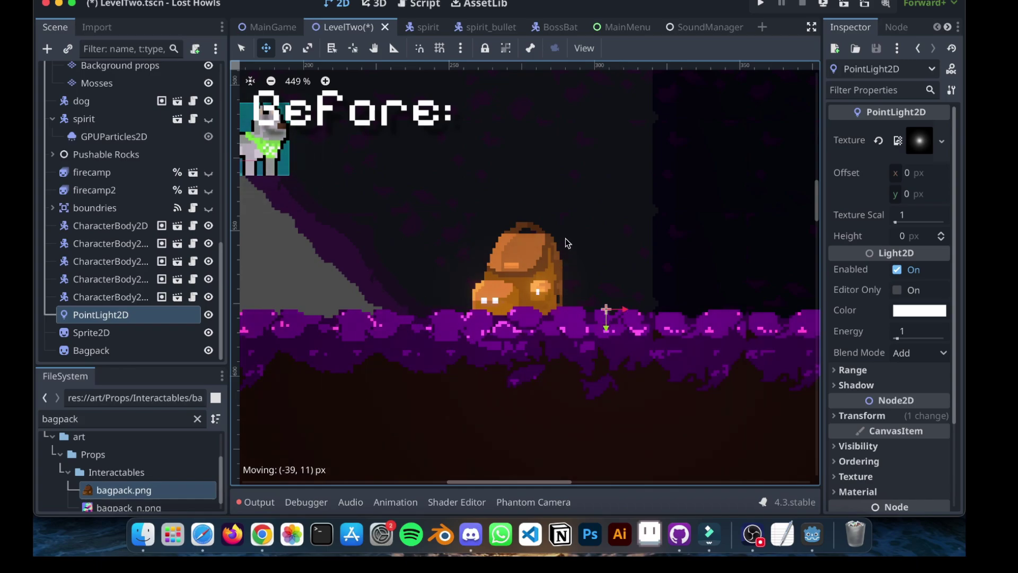
left_click_drag(519, 141, 506, 307)
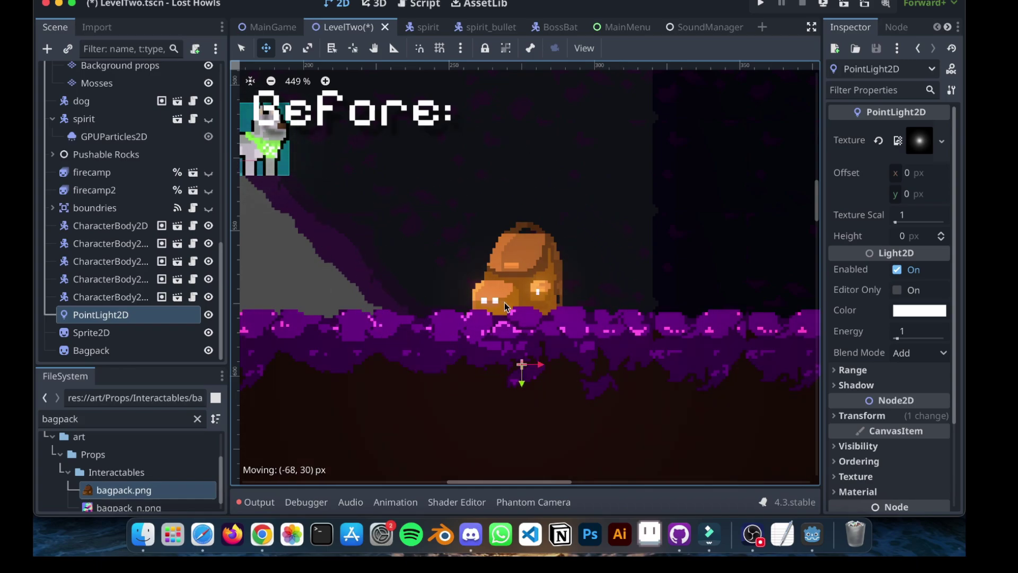
left_click_drag(493, 115, 542, 198)
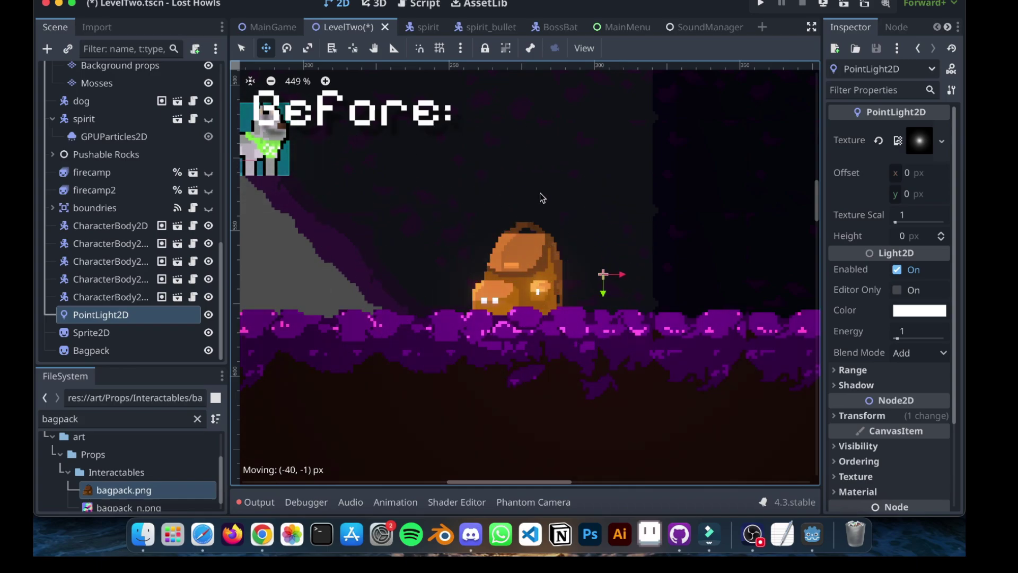
- Move the PointLight2D back to the normal-mapped backpack and place it at the backpack's lower right side
scroll(519, 184, "down", 3)
scroll(458, 234, "down", 1)
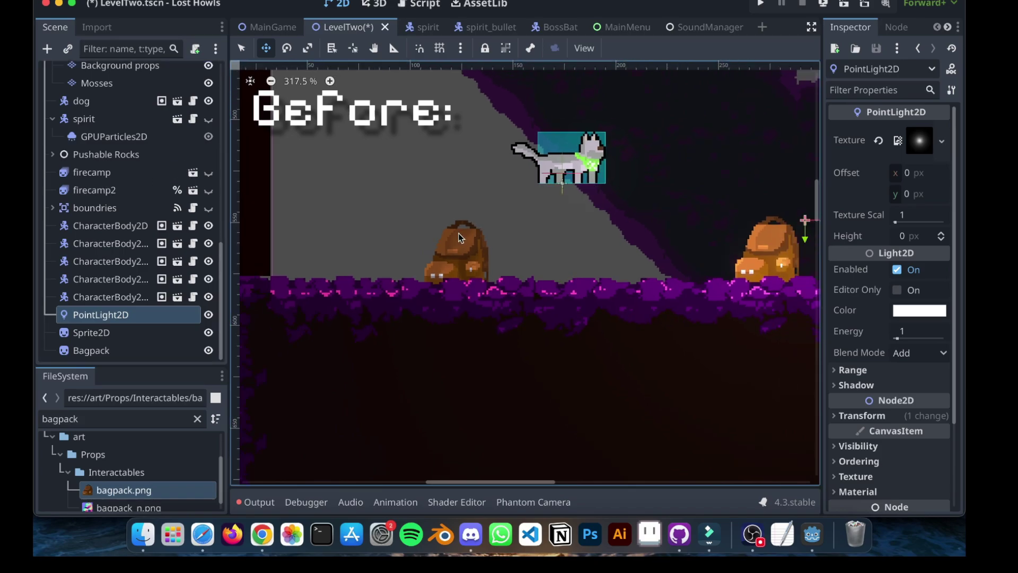
left_click_drag(631, 258, 419, 271)
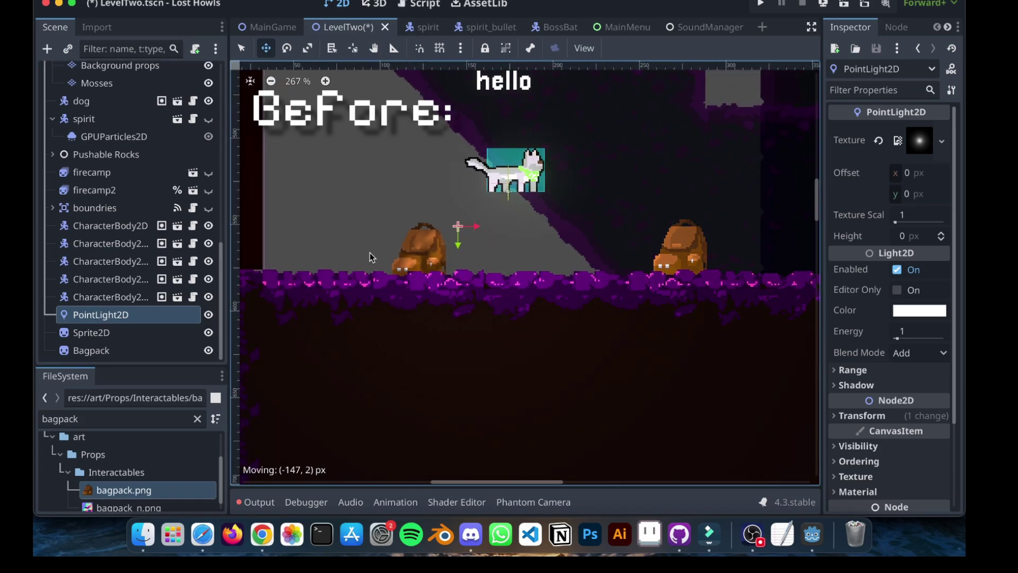
left_click_drag(325, 243, 289, 262)
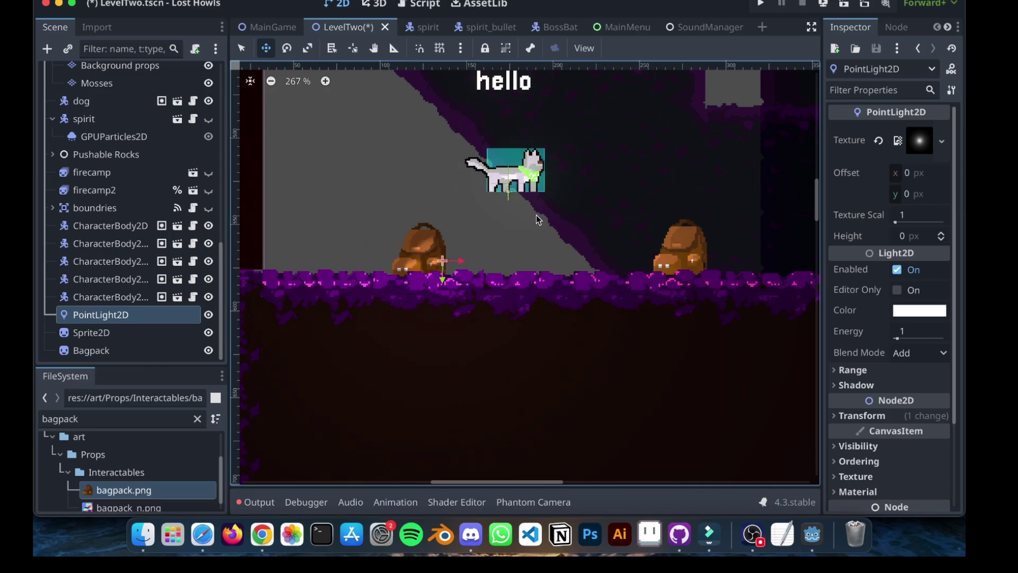
scroll(600, 163, "down", 3)
scroll(457, 203, "down", 2)
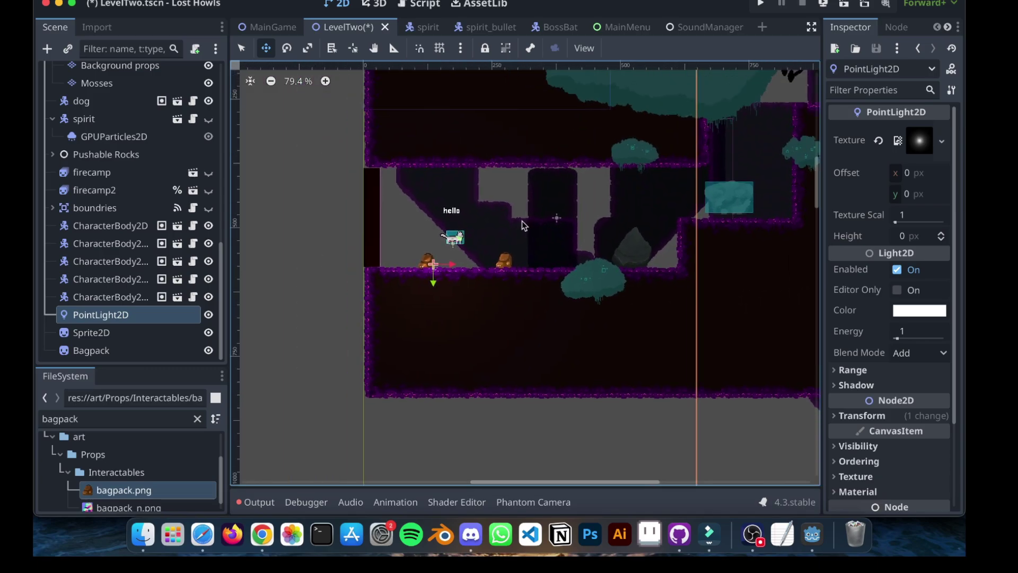